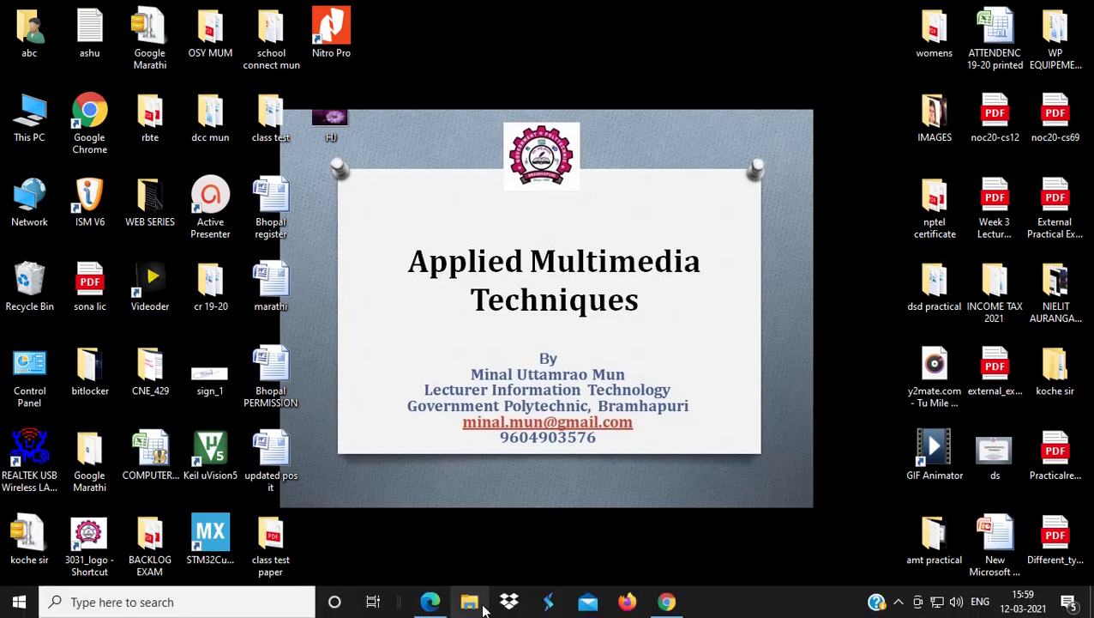
Step: Bring the AMT MANUAL.pdf window to the front at the Waterdrop Effects practical
click(429, 600)
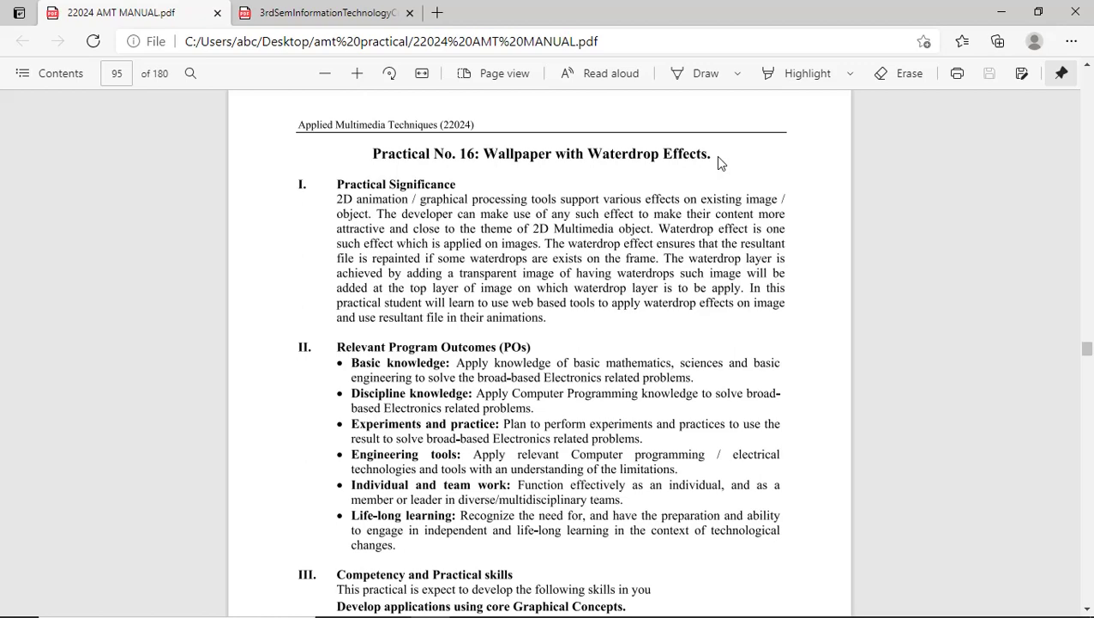
Step: Scroll the manual from page 95 down to the Exercise tasks on page 98
scroll(887, 279, down, 3)
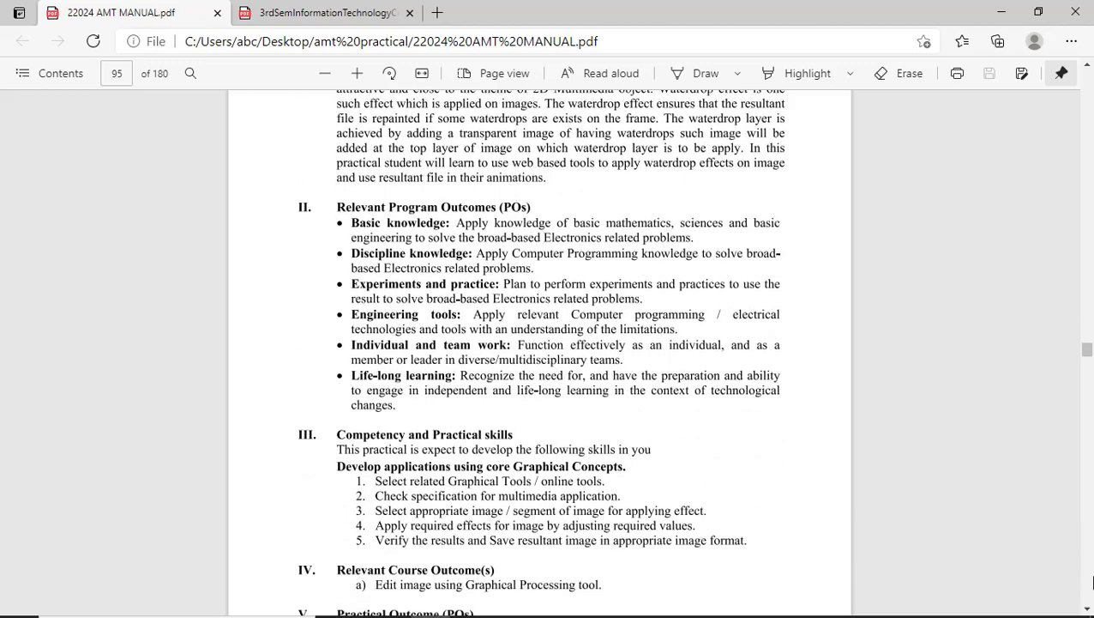
drag(1086, 609, 1087, 609)
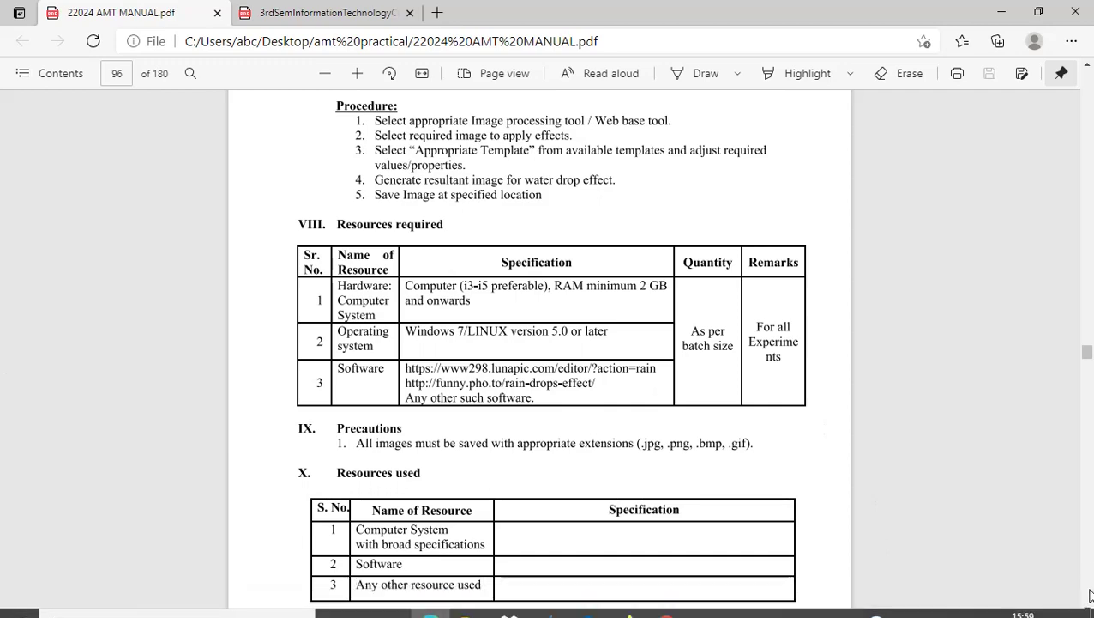
scroll(1087, 610, down, 1)
scroll(1087, 610, down, 4)
scroll(1088, 610, down, 3)
scroll(1087, 610, down, 2)
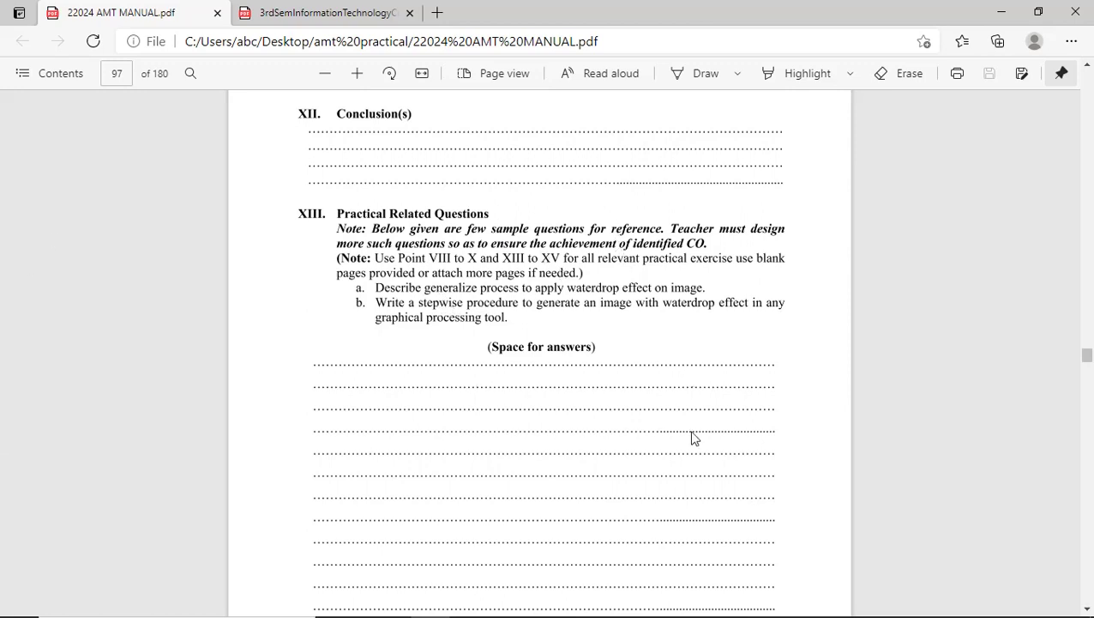
scroll(1087, 609, down, 1)
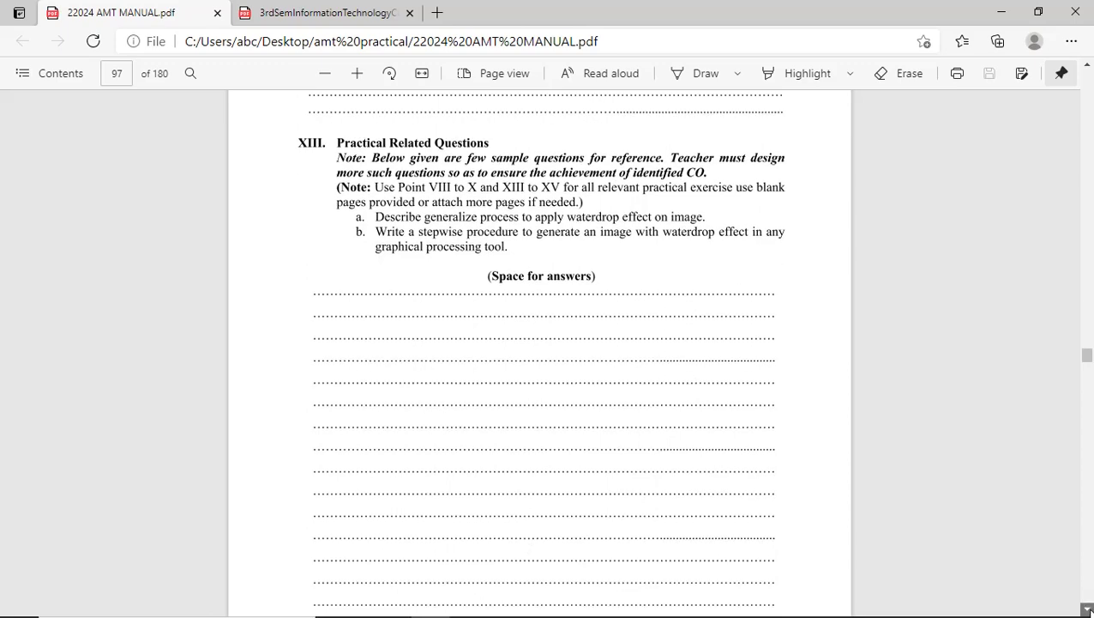
scroll(1088, 609, down, 3)
scroll(1088, 610, down, 3)
scroll(1088, 610, down, 2)
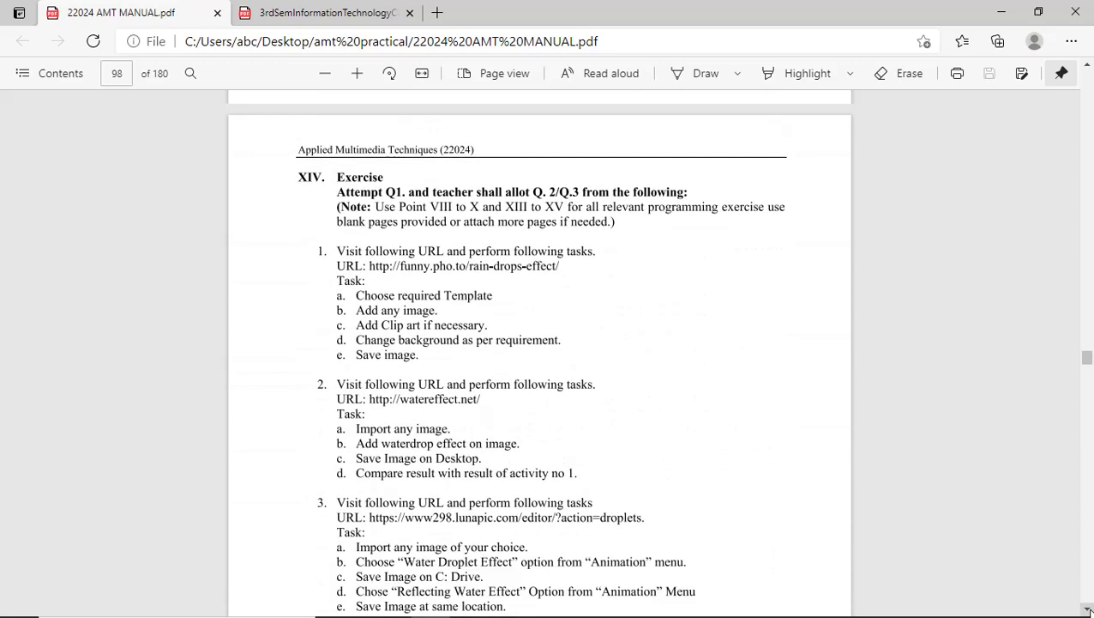
scroll(1087, 609, down, 1)
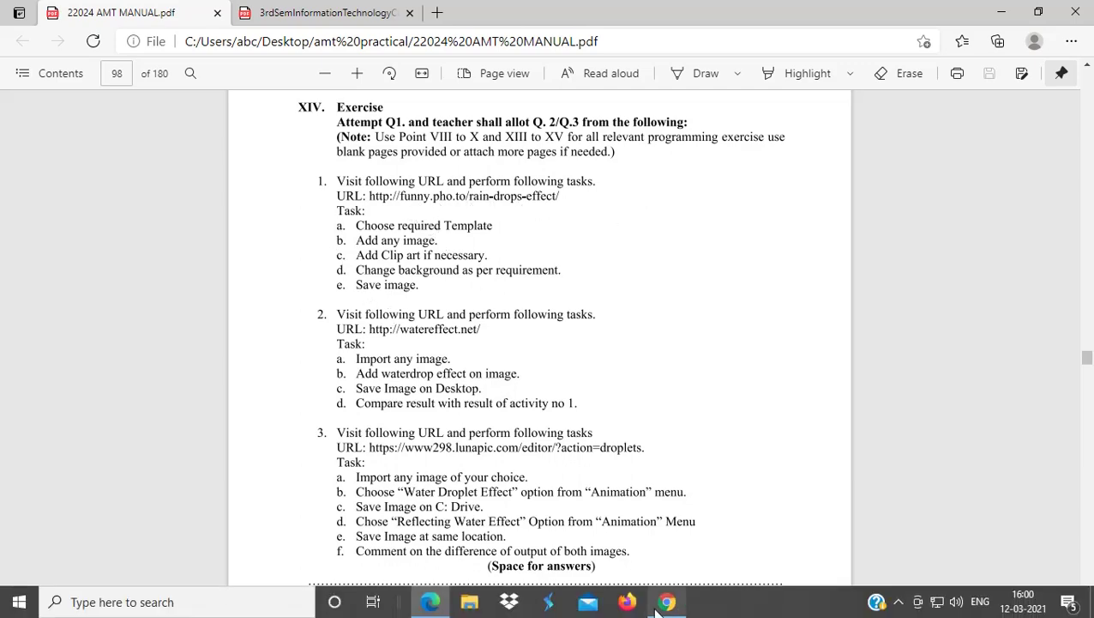
Step: Check the manual's exercise tasks, then return to the Rain Drops effect page
click(667, 602)
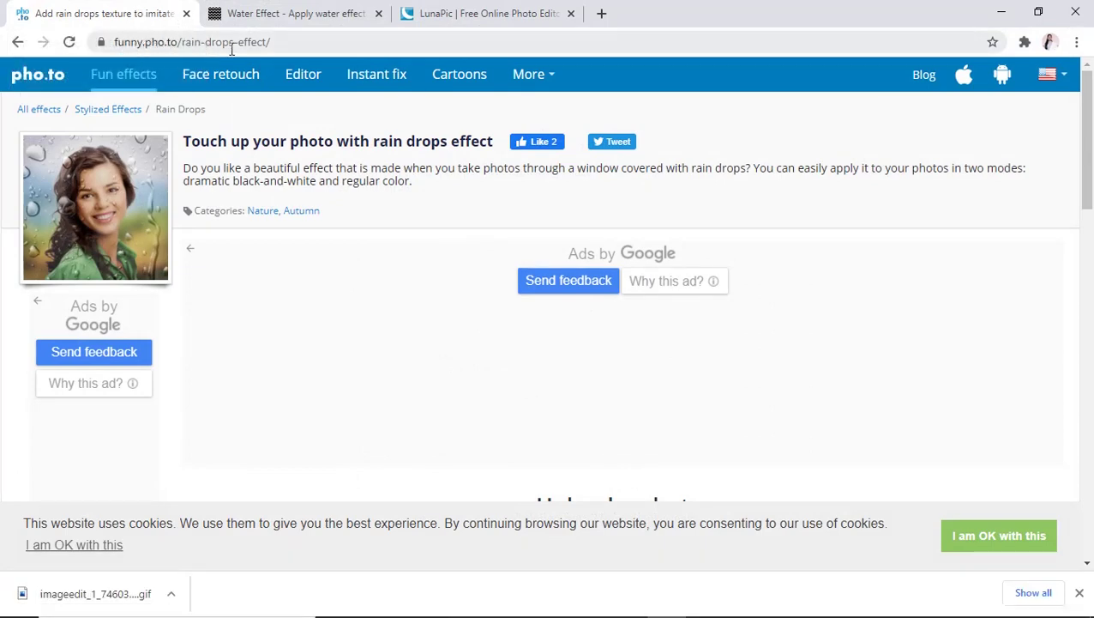
click(429, 602)
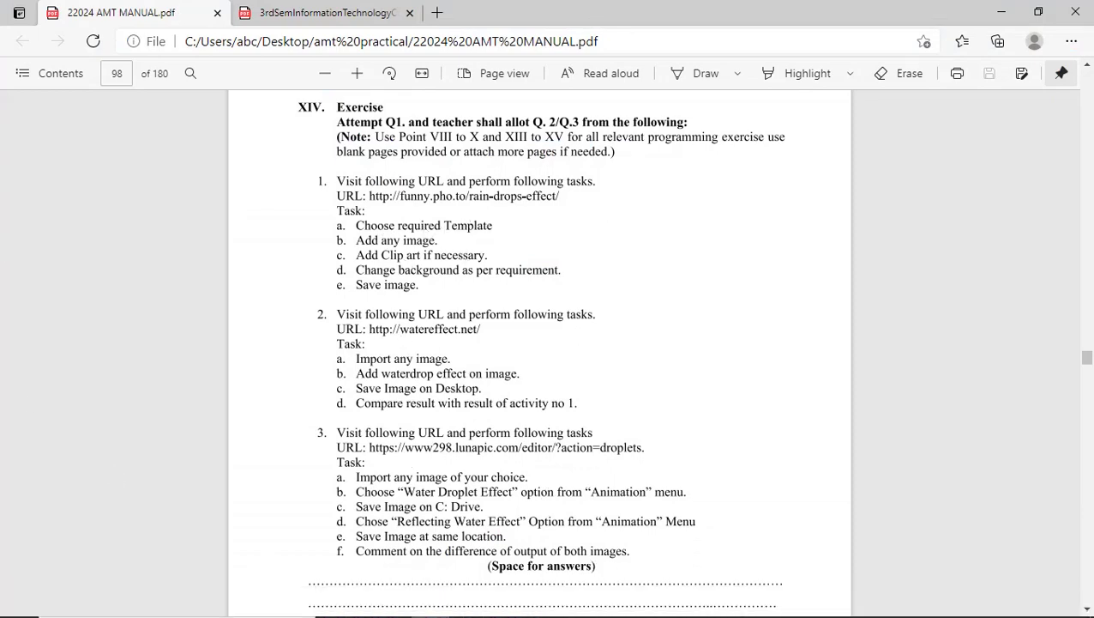
click(669, 603)
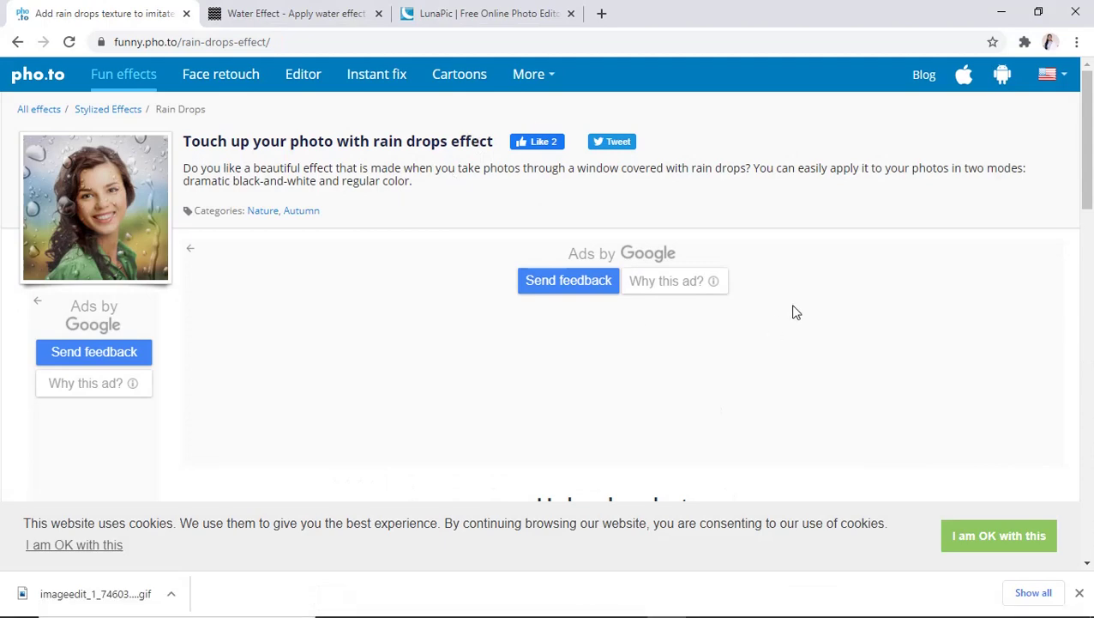
Step: Upload image 3, the red roses photo from IMAGES, to the Rain Drops effect
mouse_move(1087, 187)
mouse_down()
mouse_move(1089, 296)
mouse_move(1086, 254)
mouse_up()
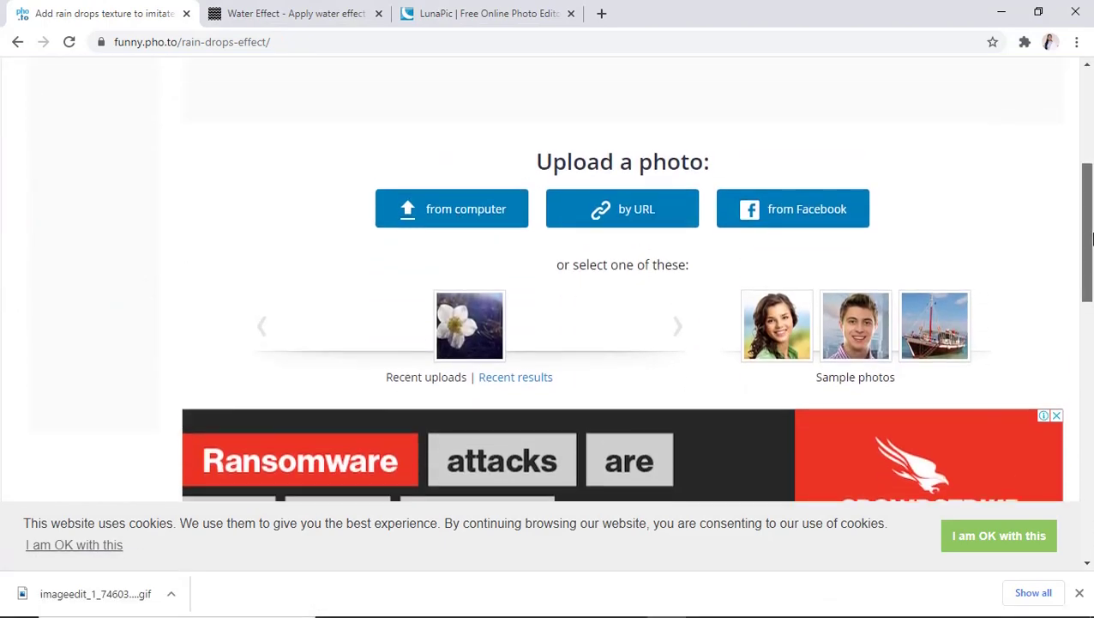
click(459, 256)
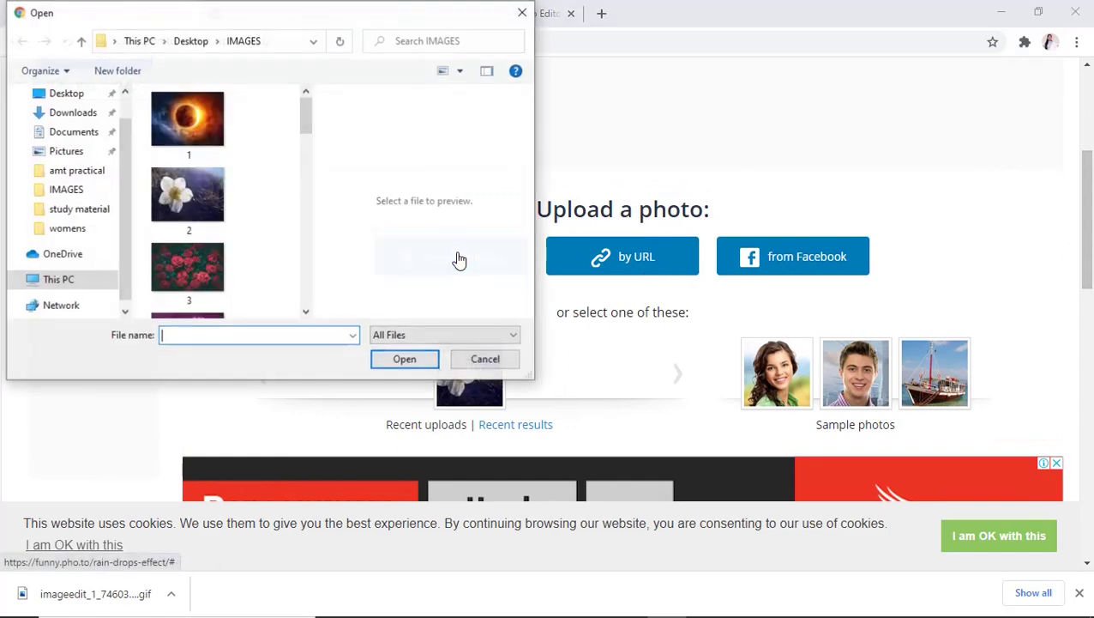
click(202, 269)
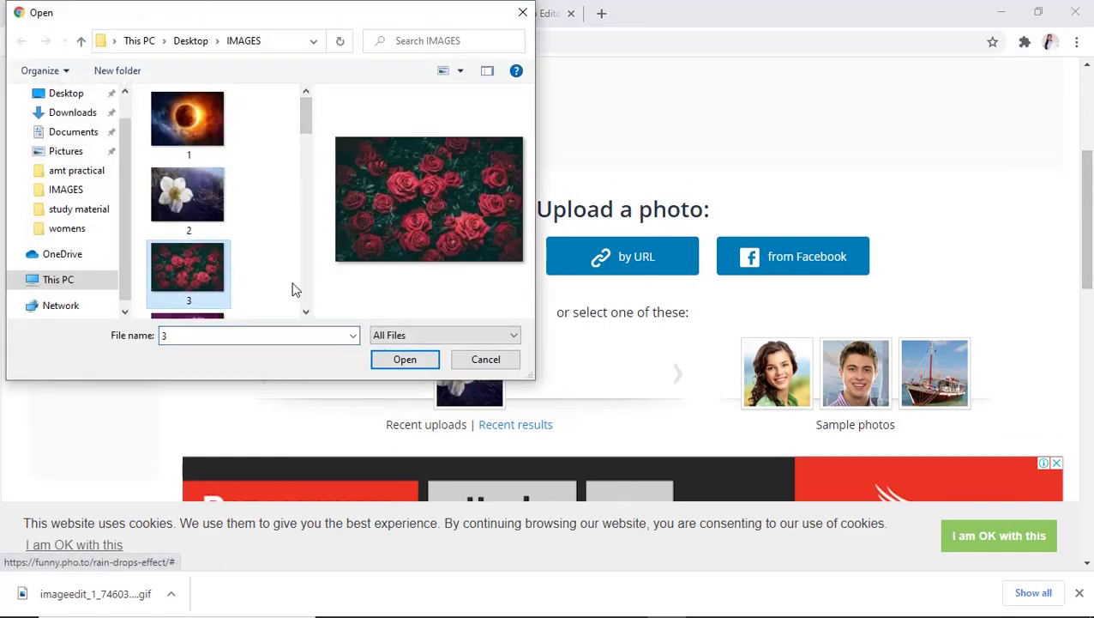
click(395, 364)
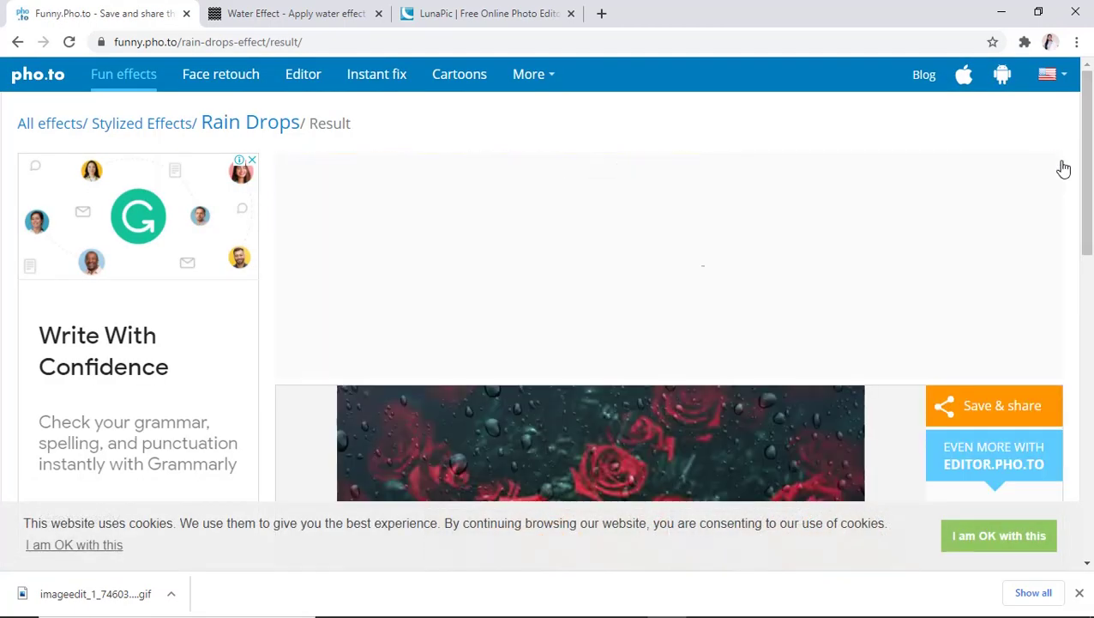
scroll(1091, 228, down, 3)
scroll(1055, 257, down, 1)
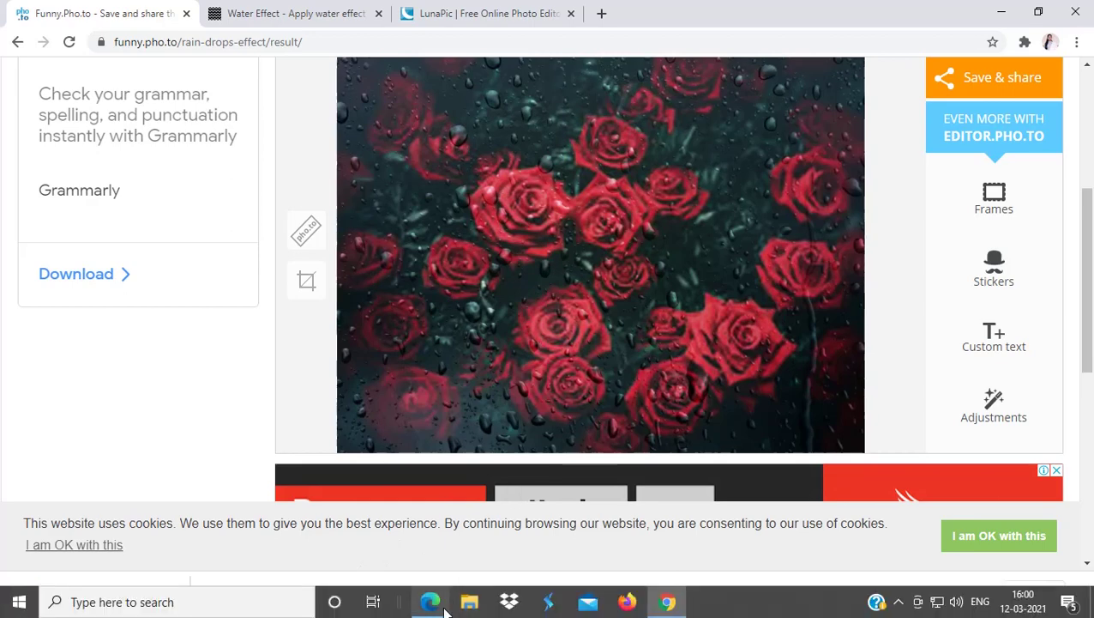
click(437, 603)
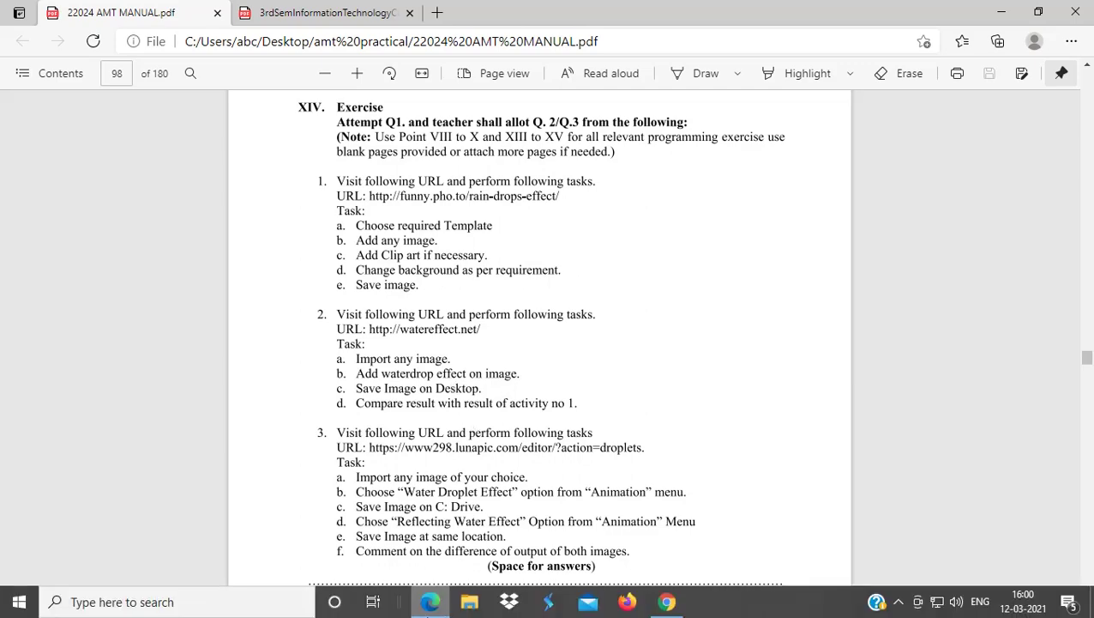
click(668, 603)
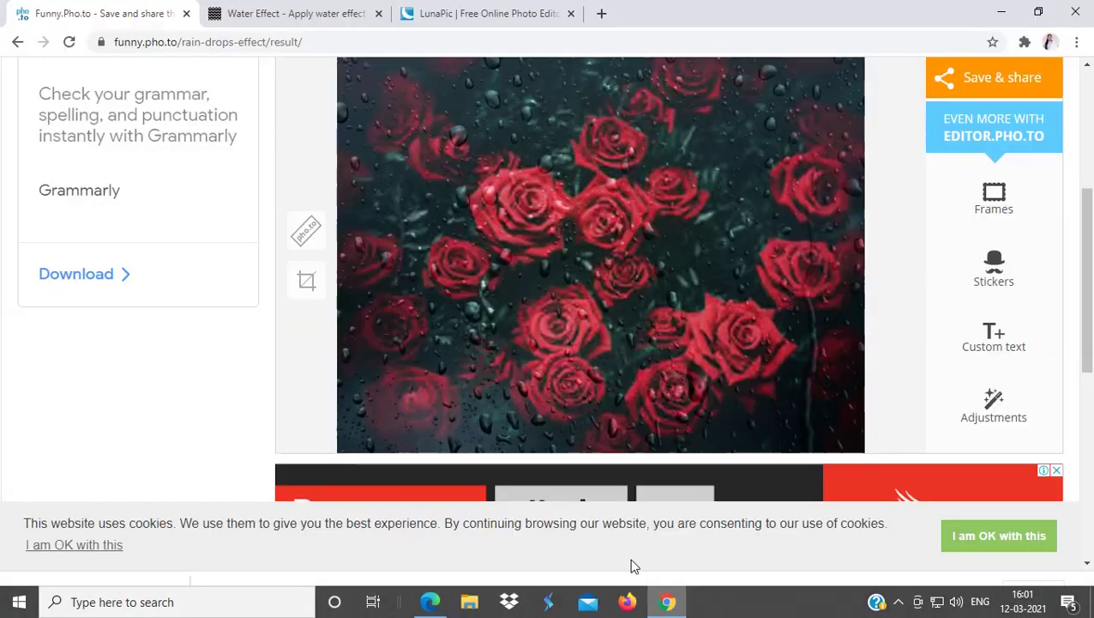
Step: Open the rain-drop roses result in Editor.Pho.to, stretch a crop to full size, and cancel it
click(995, 206)
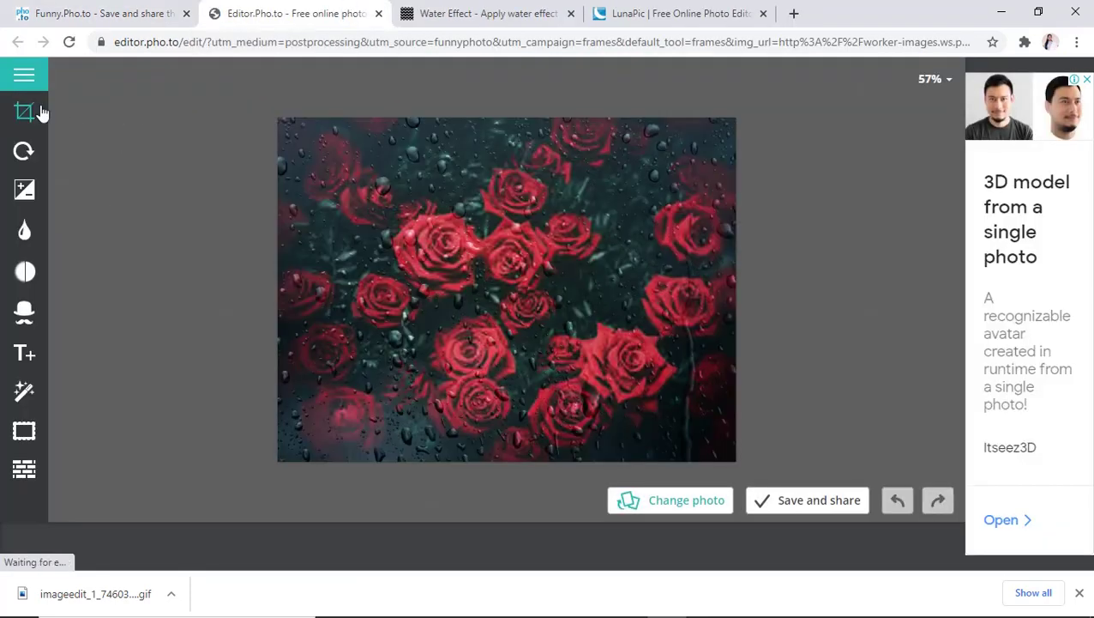
click(24, 113)
drag(326, 156, 284, 125)
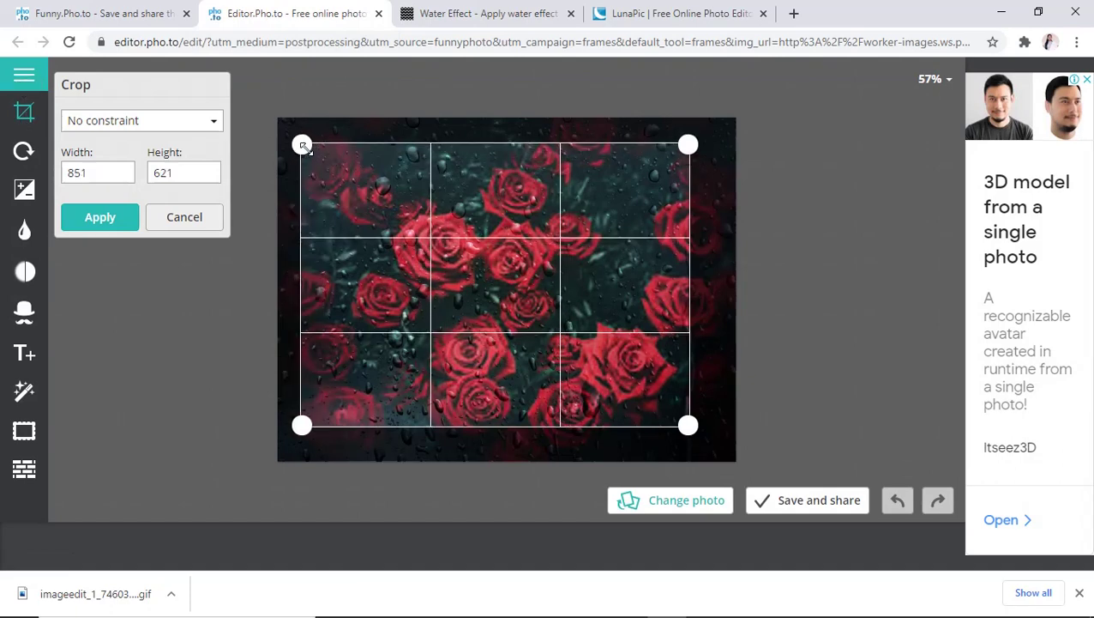
drag(688, 423, 730, 454)
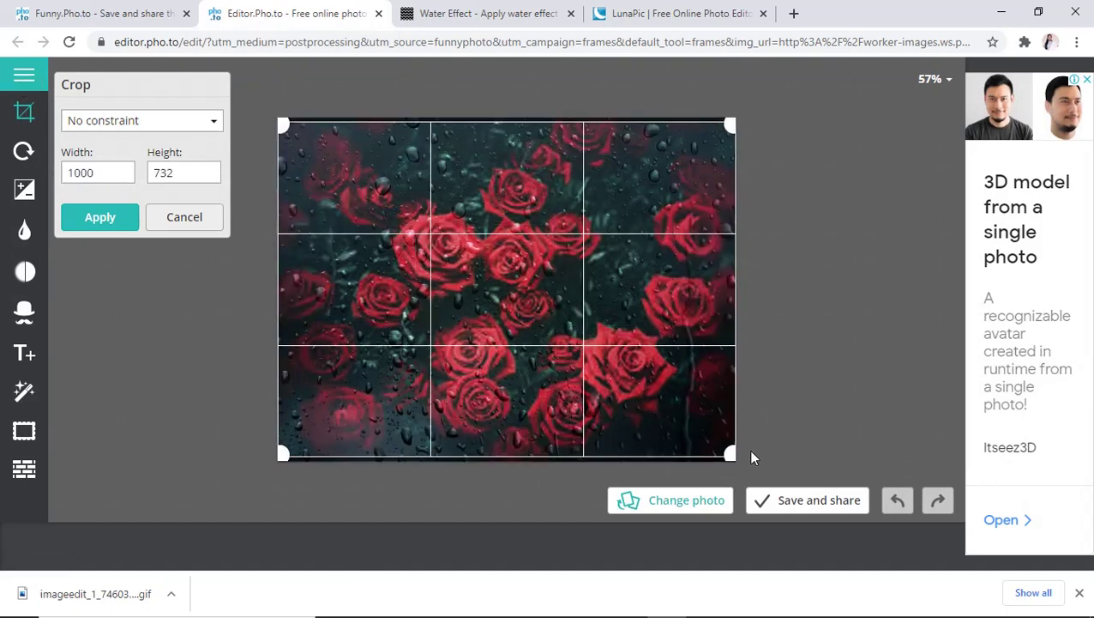
click(184, 217)
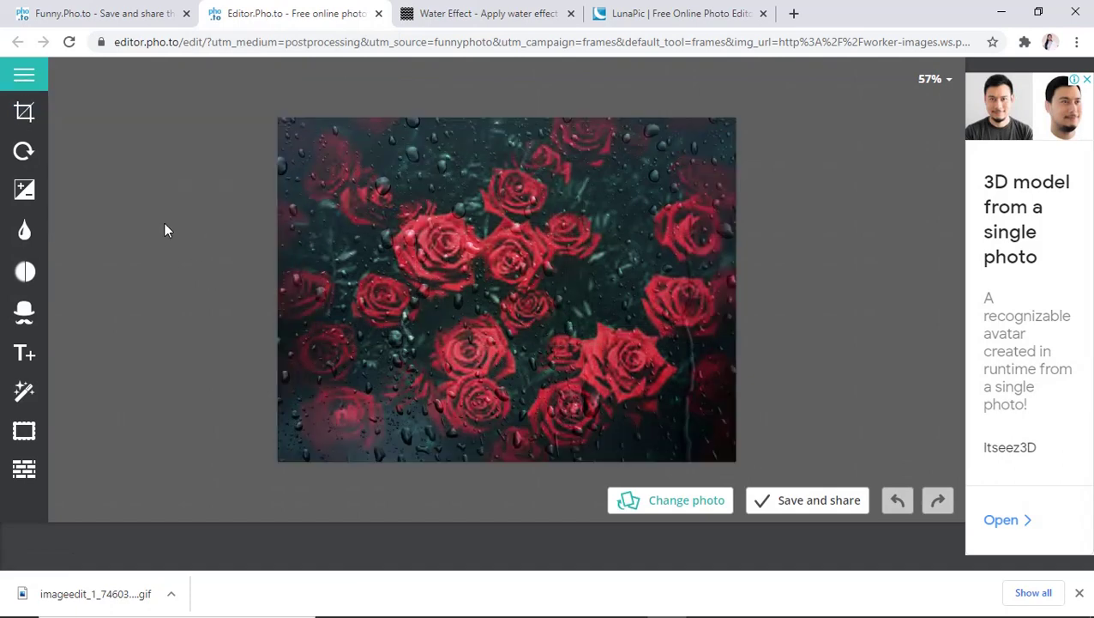
Step: Try tilting the photo to -45 degrees, then cancel the rotation
click(24, 156)
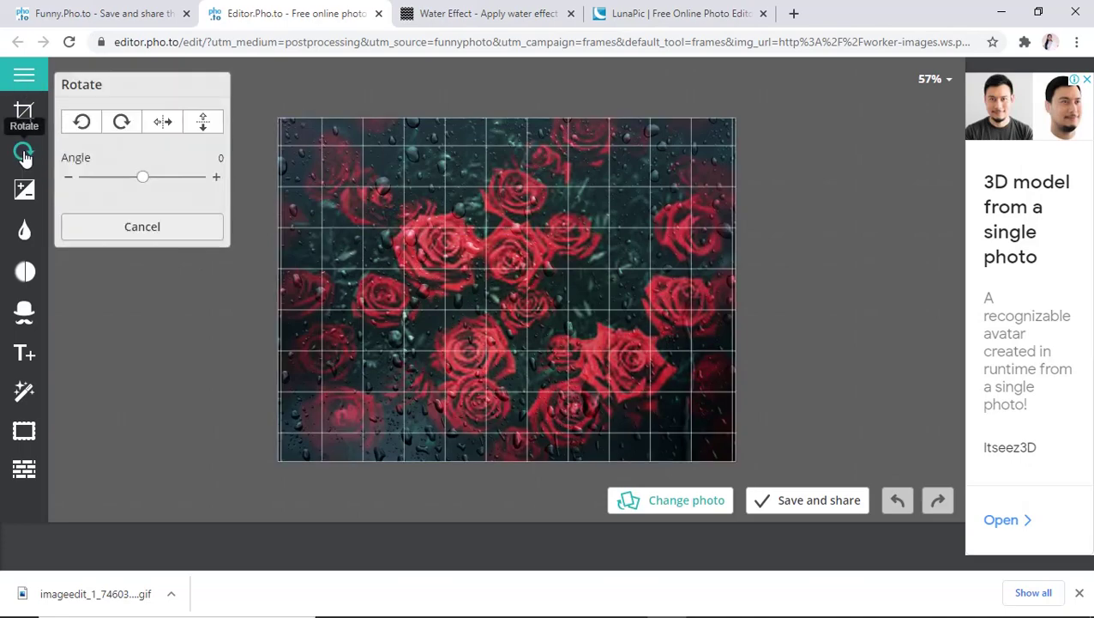
click(24, 156)
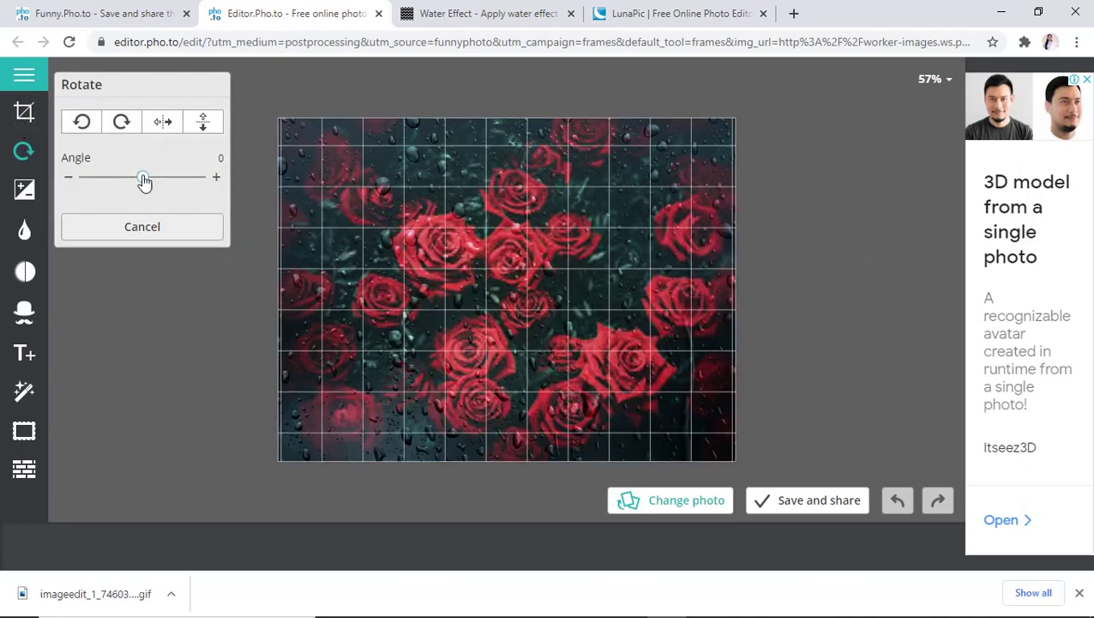
mouse_move(144, 180)
mouse_down()
mouse_move(234, 200)
mouse_move(35, 191)
mouse_up()
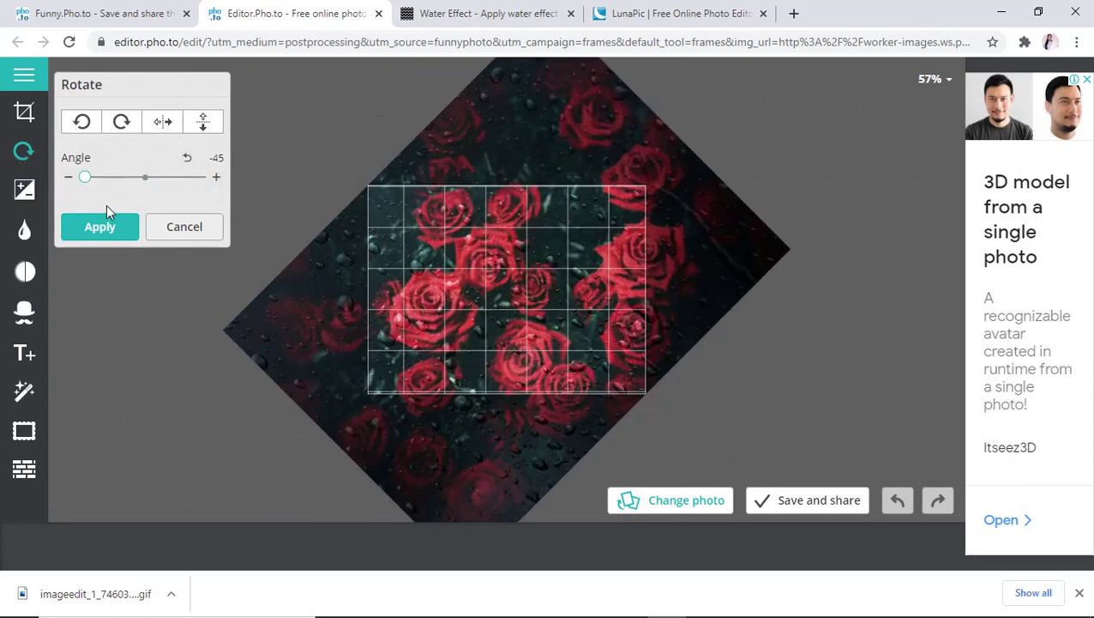
click(196, 231)
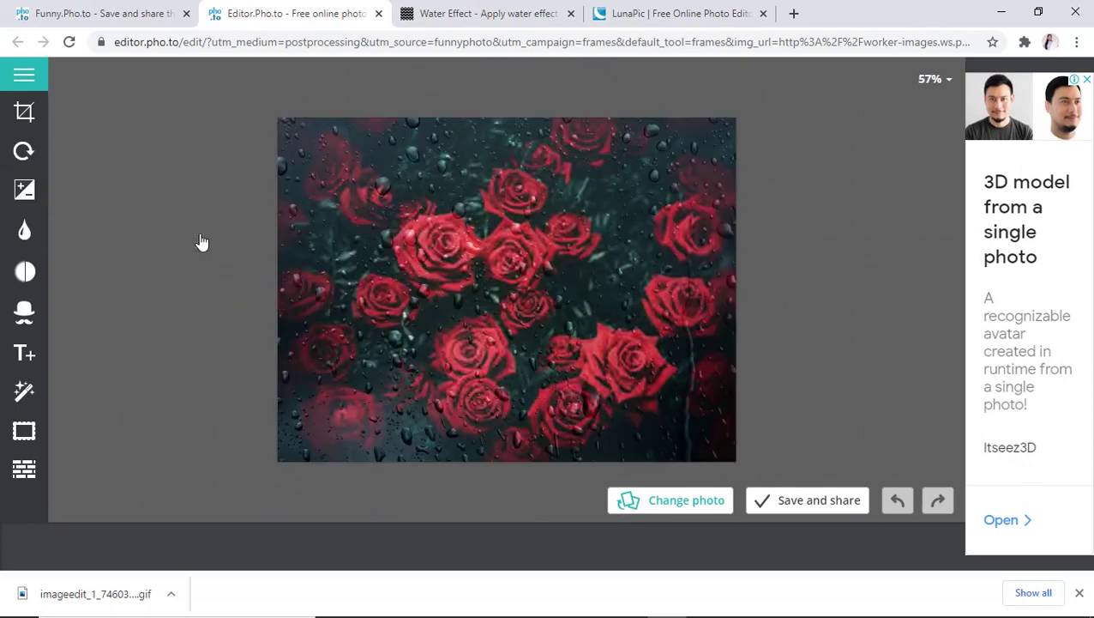
Step: Try maximum brightness, lower contrast and higher highlights in Exposure, then cancel
click(26, 192)
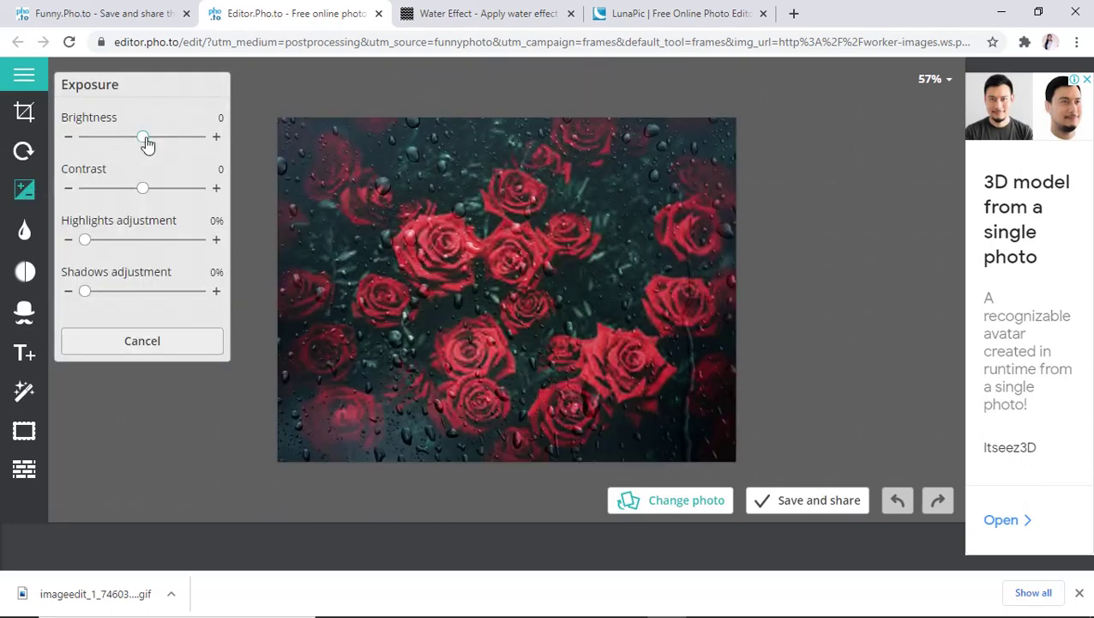
drag(145, 137, 200, 137)
mouse_move(143, 189)
mouse_down()
mouse_move(210, 196)
mouse_move(88, 193)
mouse_up()
drag(87, 242, 139, 240)
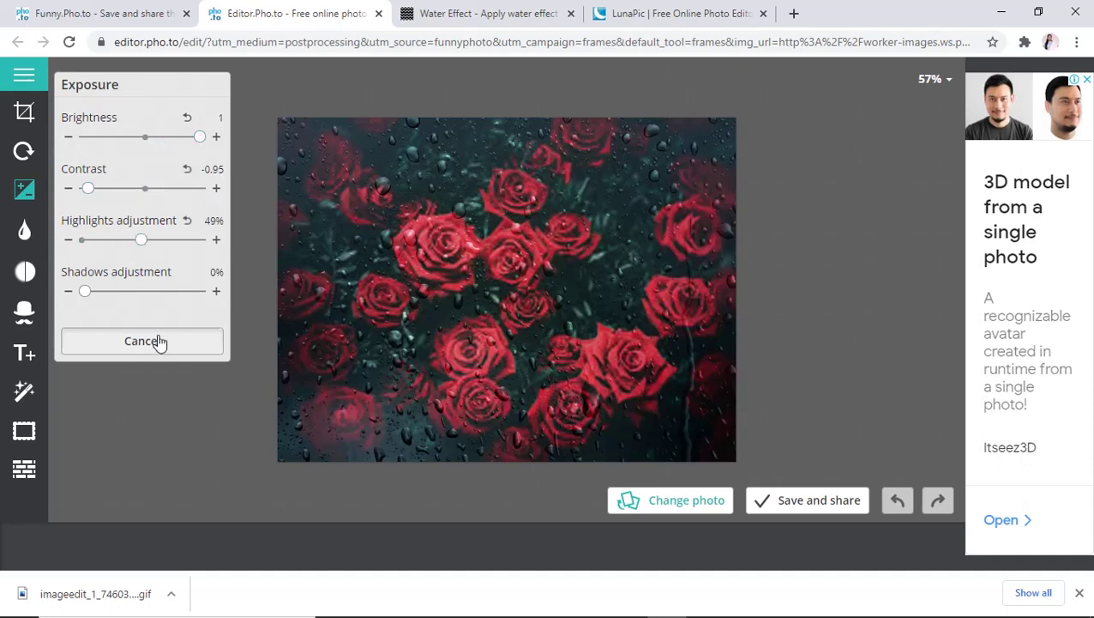
click(154, 341)
Step: Browse the Colors and Sharpness panels, then bring up the Christmas Joy stickers
click(26, 235)
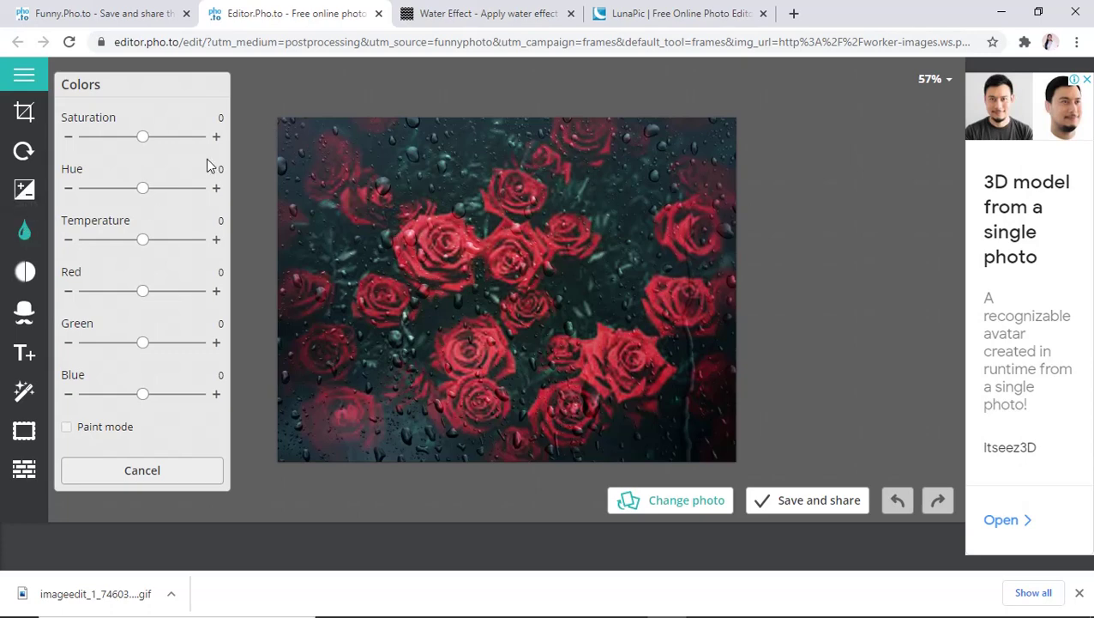
click(28, 279)
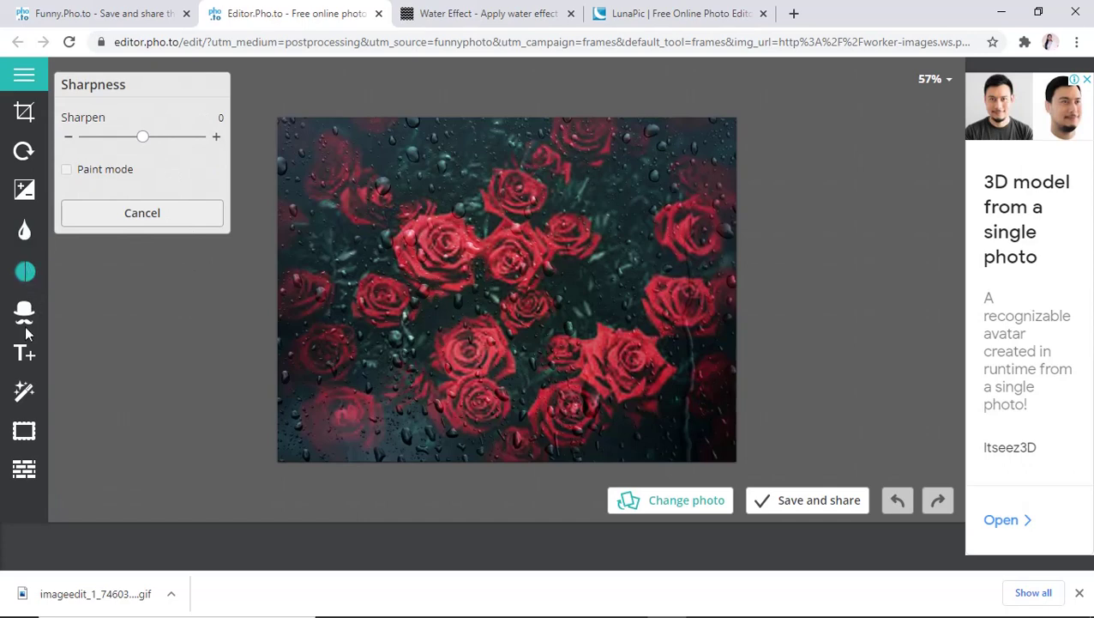
click(24, 314)
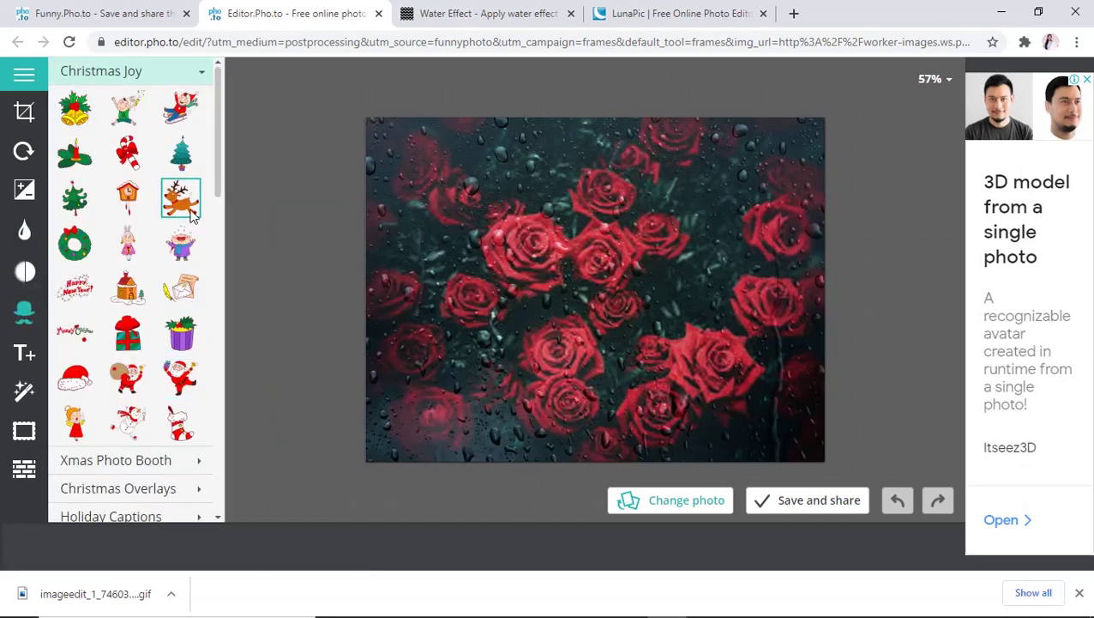
Step: Add a shrunken bells sticker at top-left and a small gift sticker near the bottom
click(74, 108)
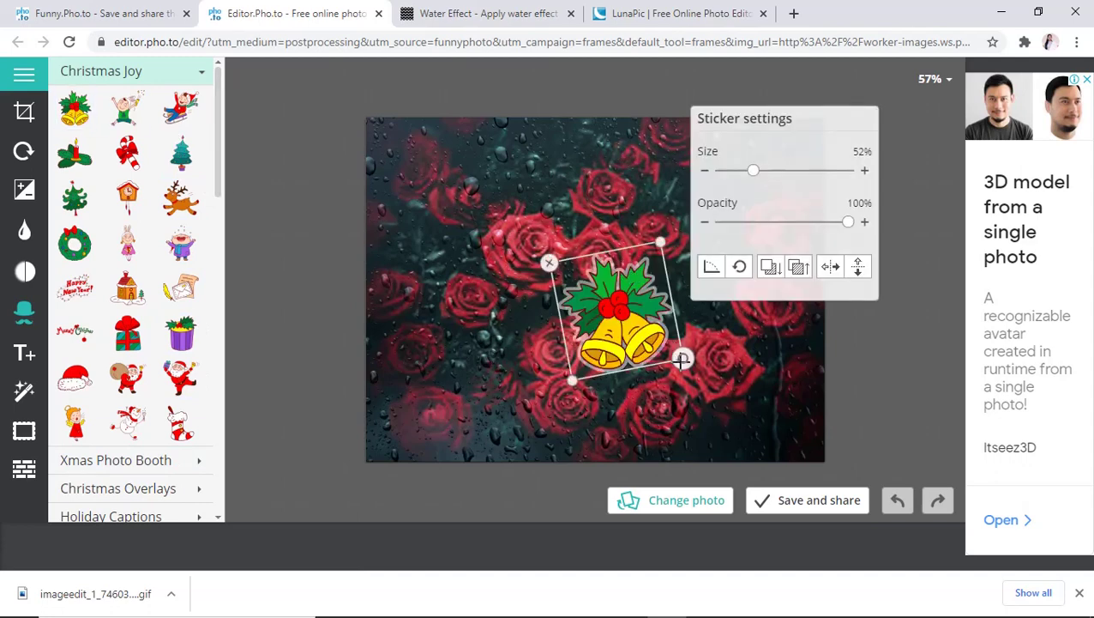
mouse_move(676, 354)
mouse_down()
mouse_move(599, 310)
mouse_move(609, 295)
mouse_move(559, 222)
mouse_move(445, 187)
mouse_up()
click(126, 332)
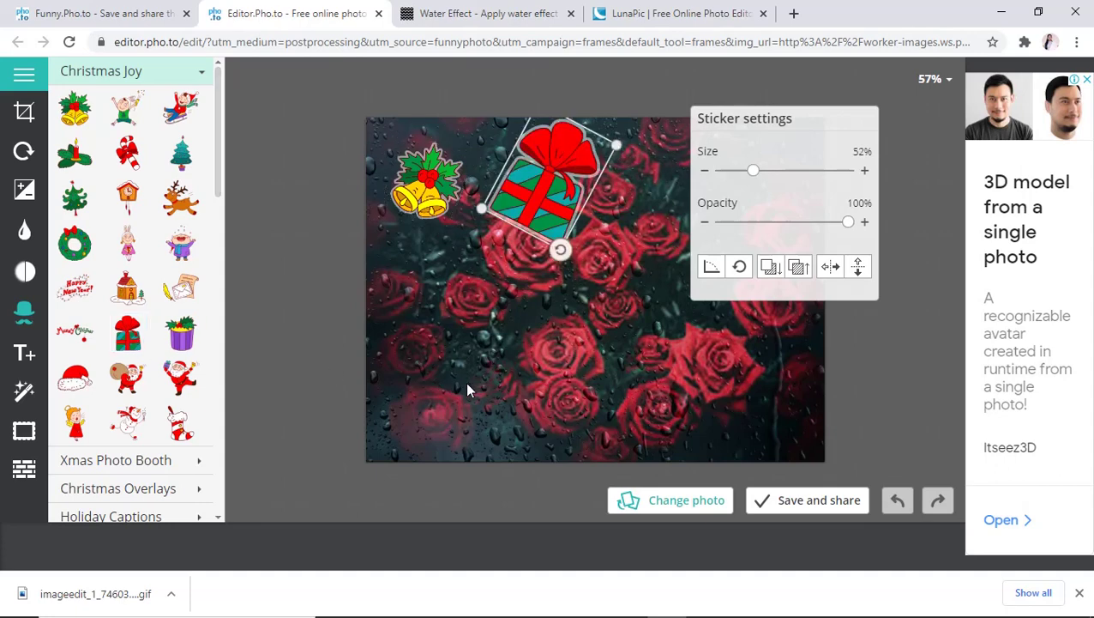
mouse_move(616, 144)
mouse_down()
mouse_move(562, 182)
mouse_move(559, 204)
mouse_move(674, 393)
mouse_up()
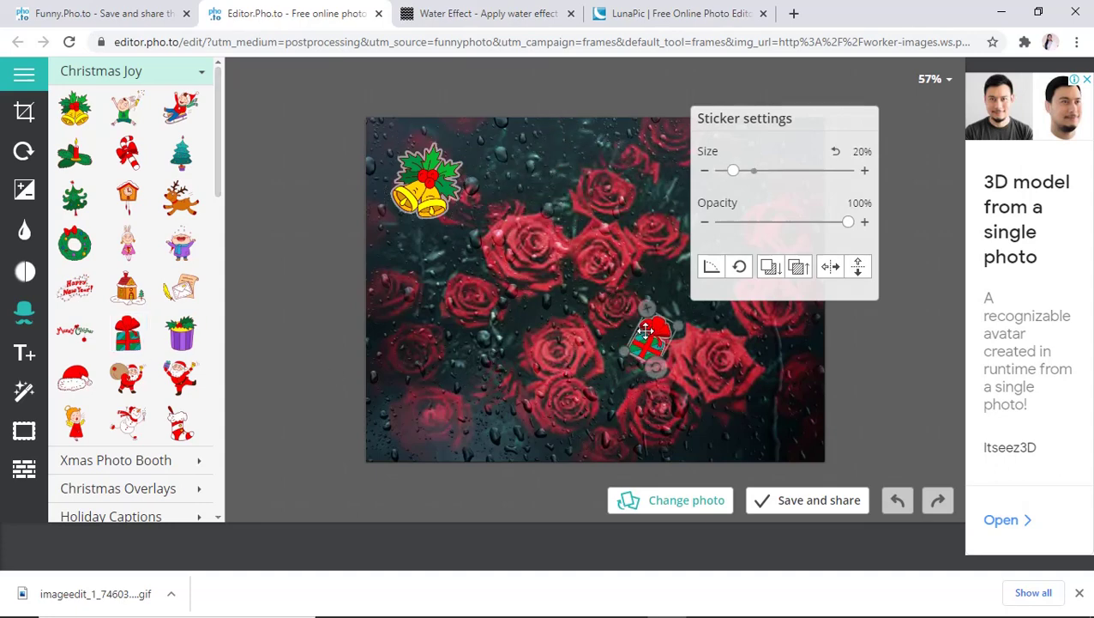
Step: Add a blue script-preset caption in Bad Script font reading 'ad Hamza Khan'
click(608, 444)
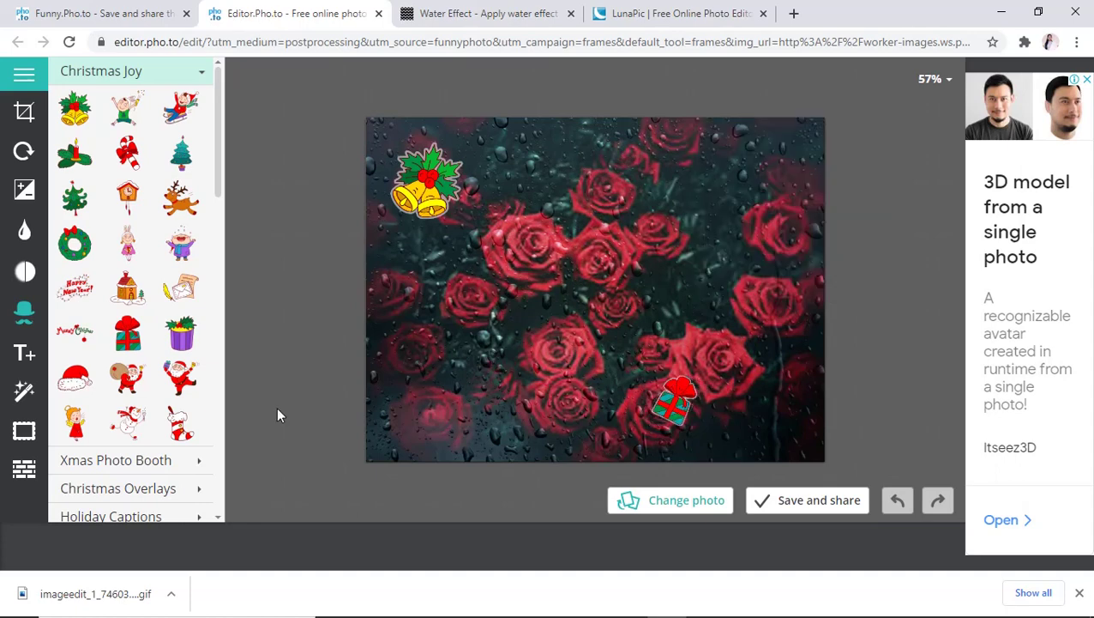
click(20, 355)
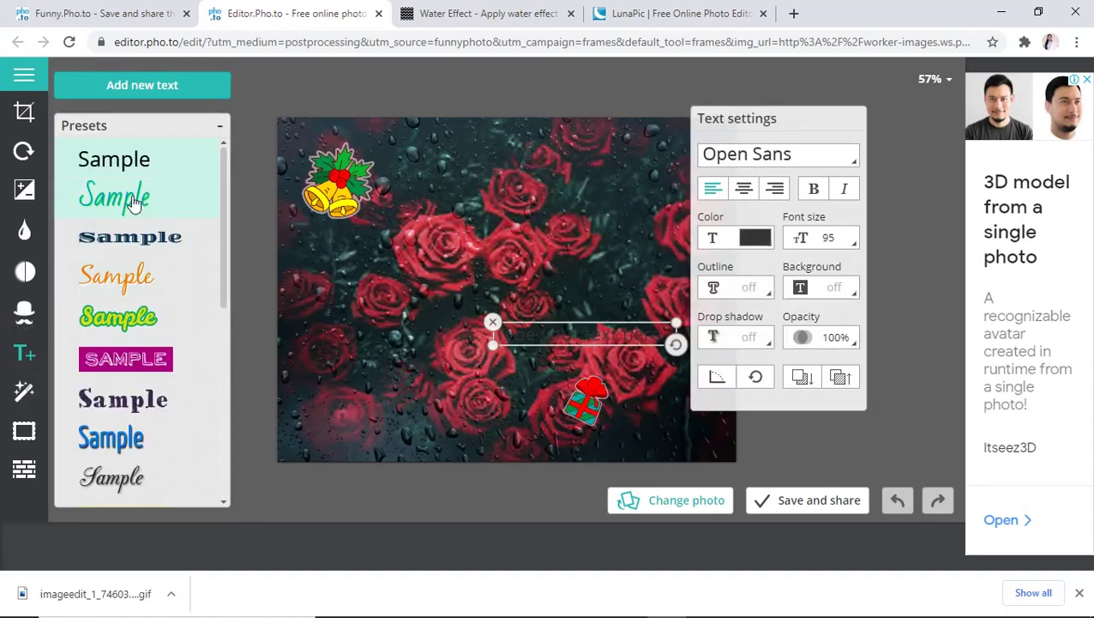
click(133, 200)
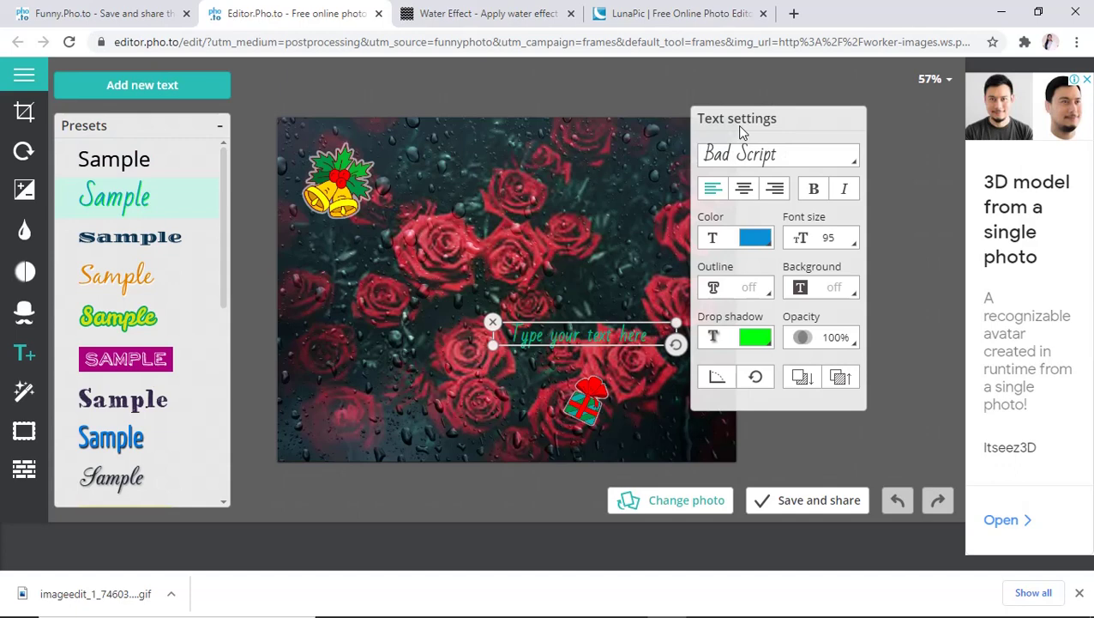
click(753, 158)
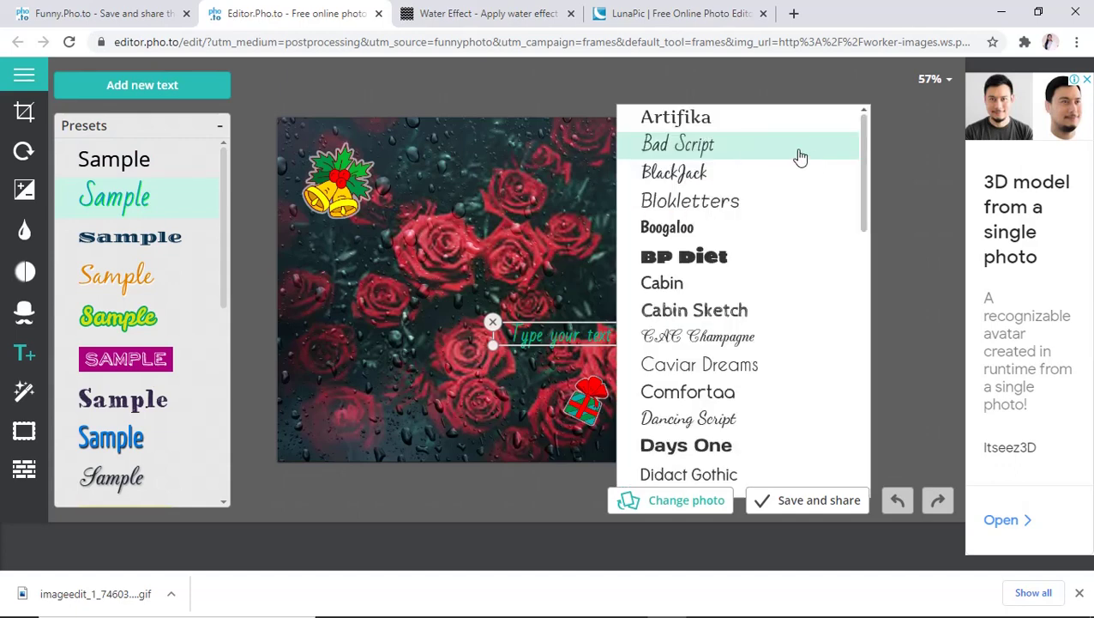
click(568, 328)
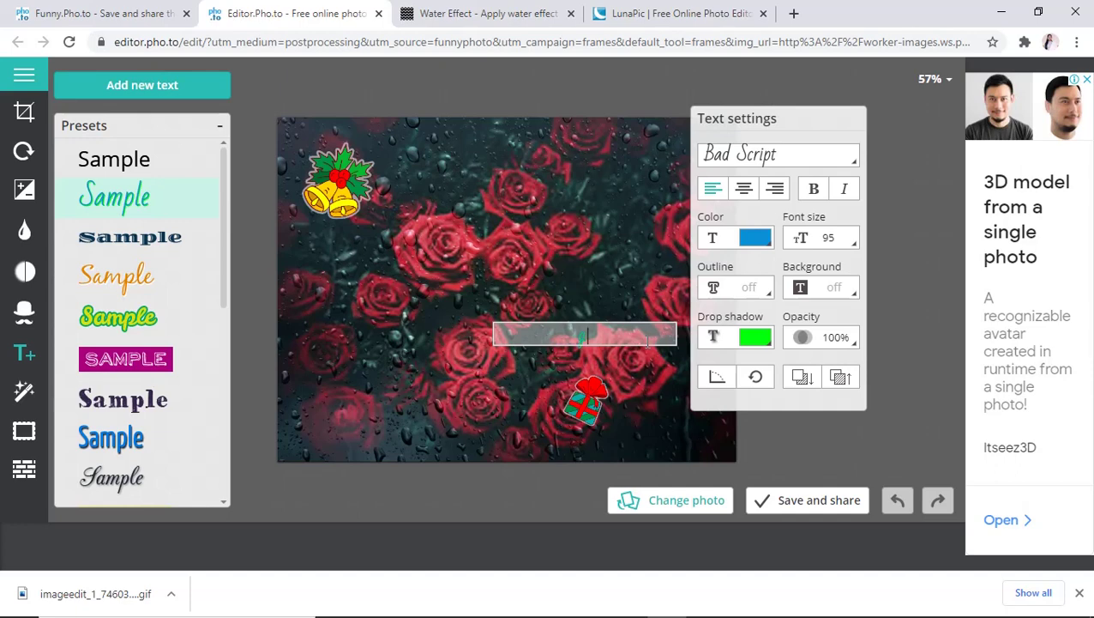
text(ad)
text( Hamza )
text(Khan)
Step: Change the caption's drop shadow colour from green to bright yellow
click(763, 343)
click(746, 433)
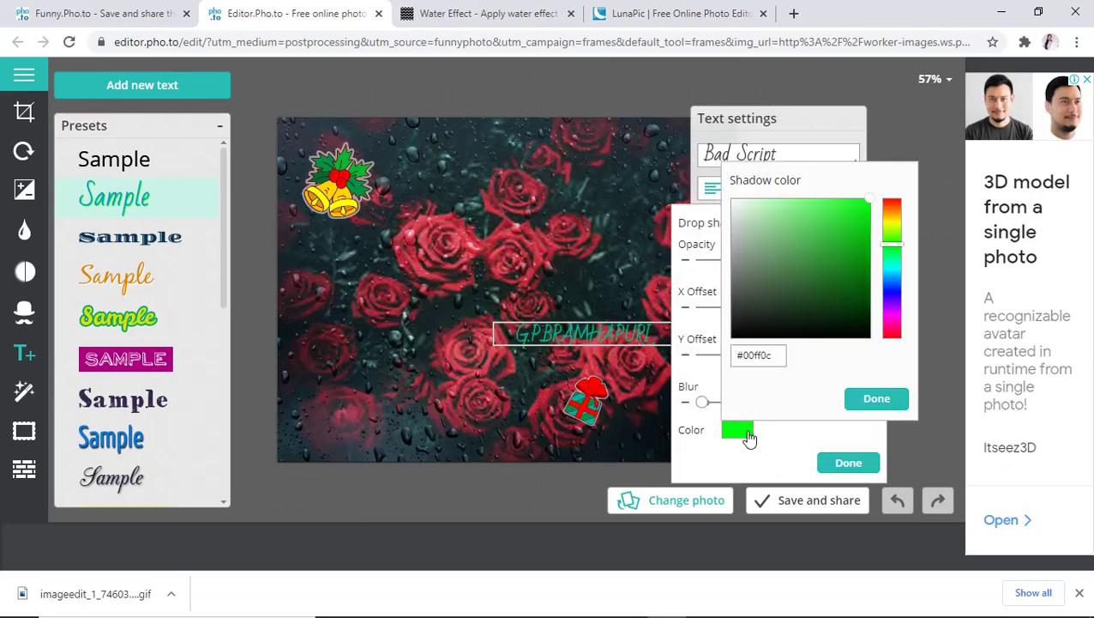
click(742, 320)
click(839, 288)
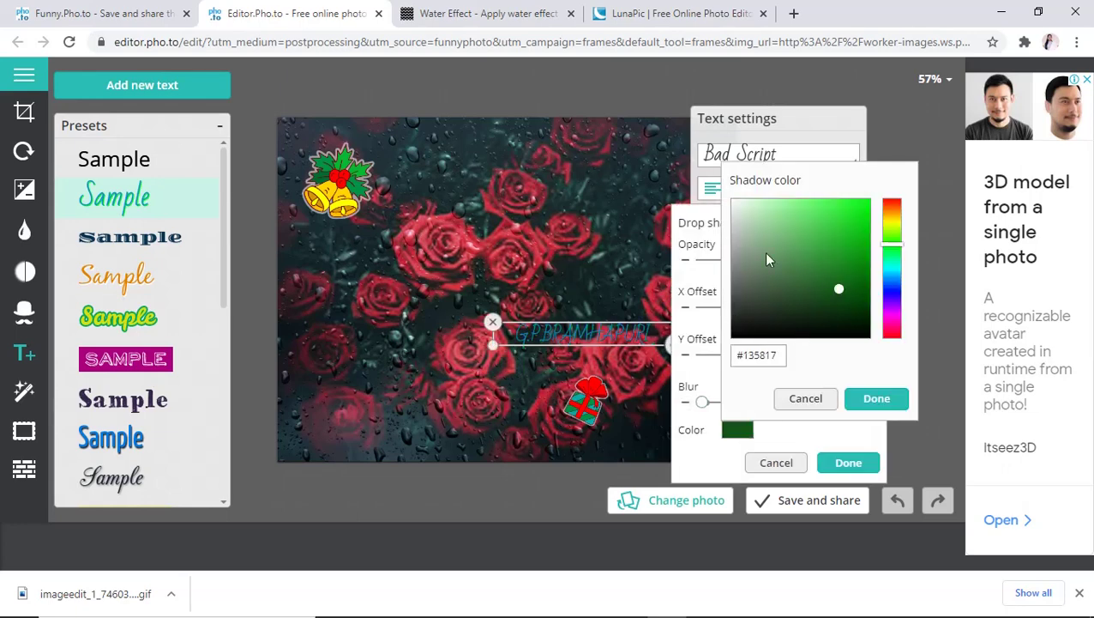
click(776, 243)
click(892, 221)
click(813, 263)
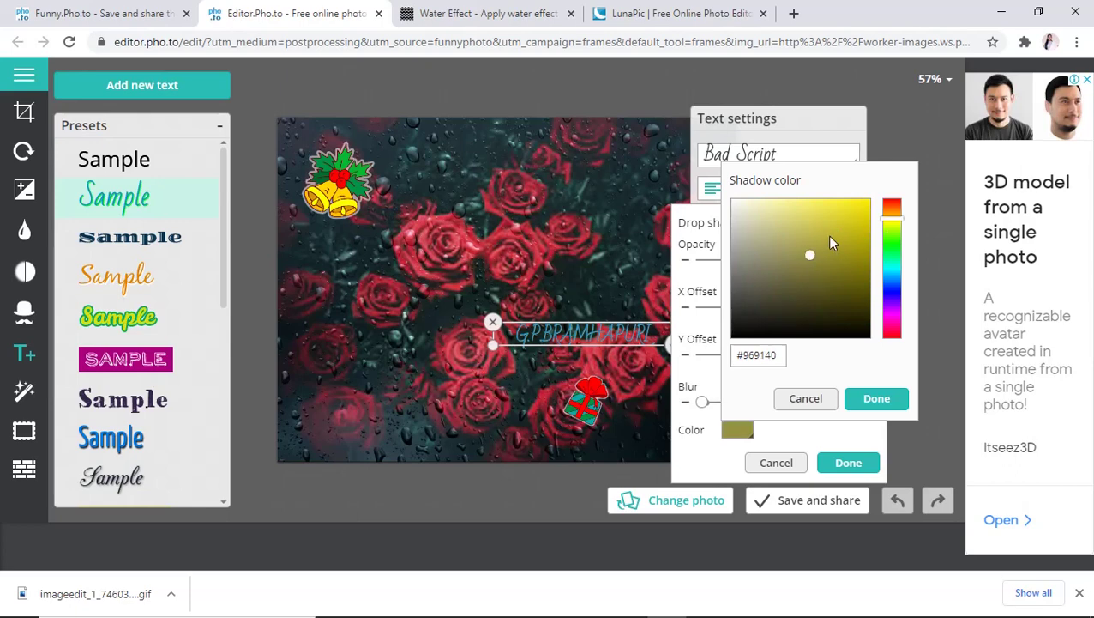
click(828, 235)
click(859, 211)
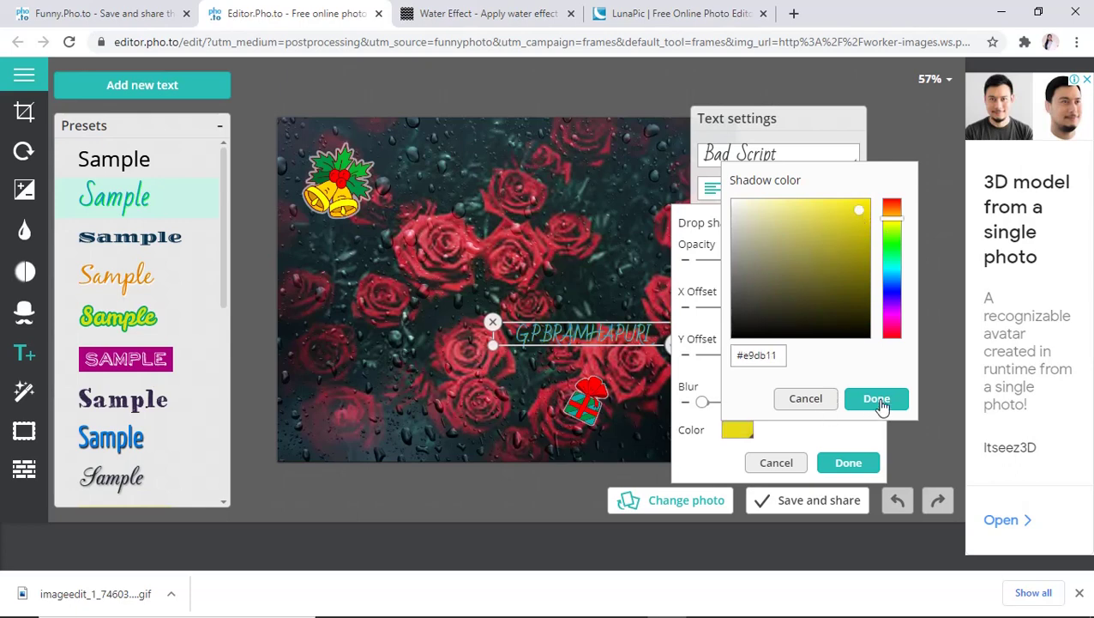
click(877, 399)
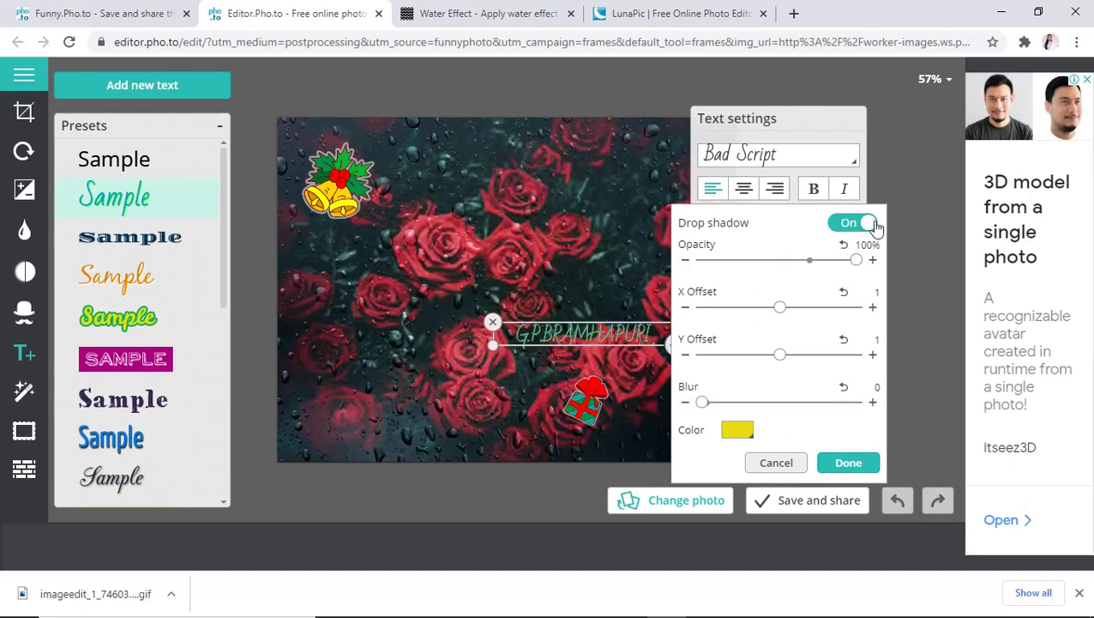
click(849, 463)
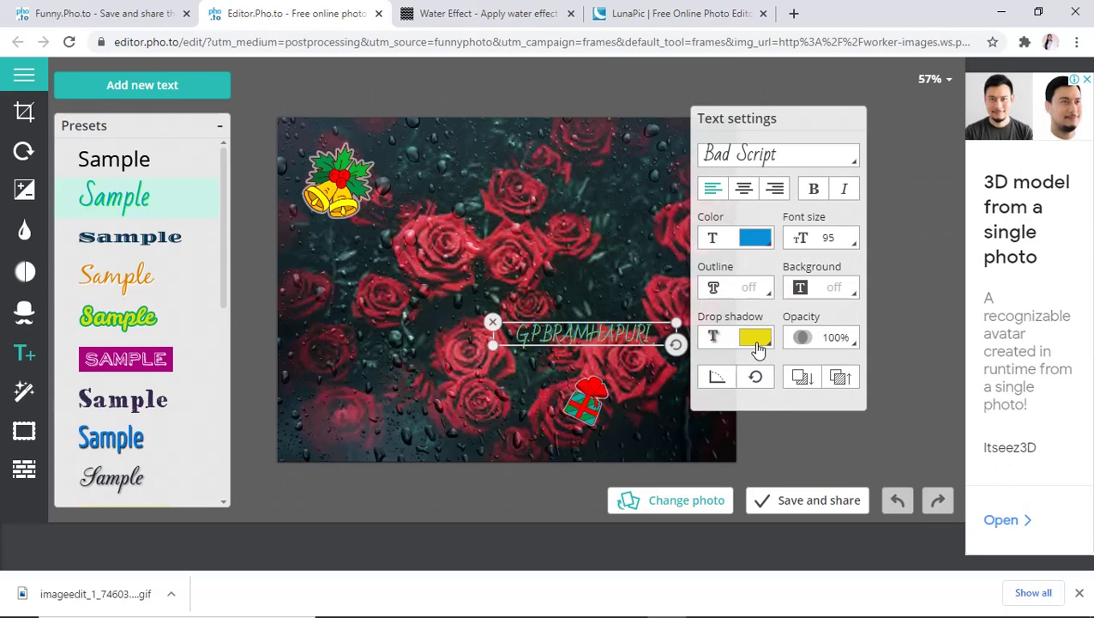
Step: Make the caption text yellow and move it slightly higher on the photo
click(763, 241)
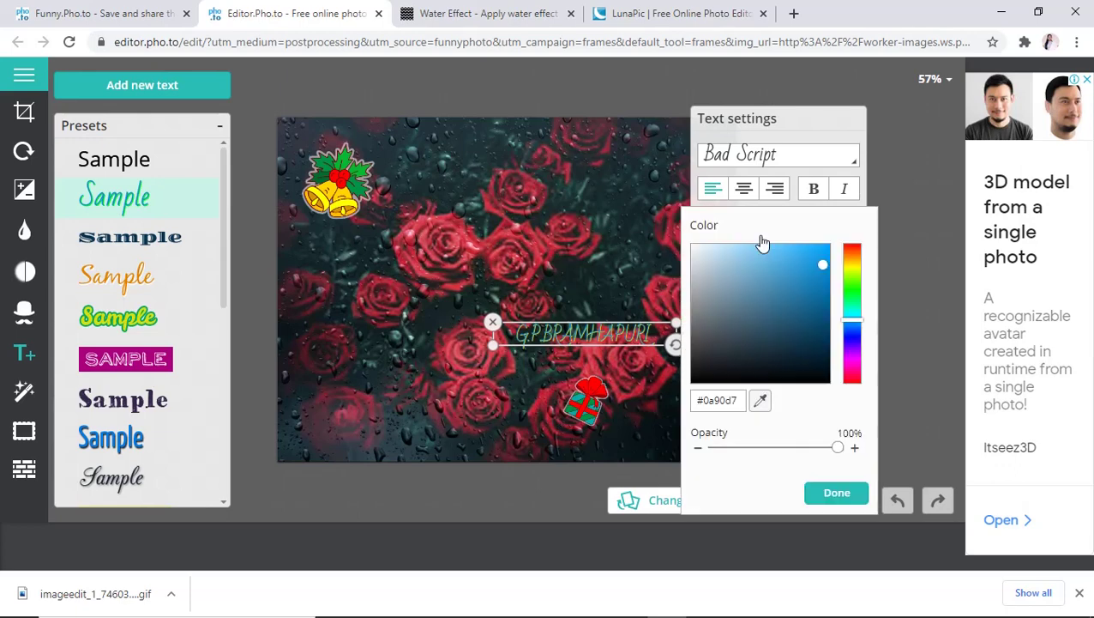
click(850, 266)
click(837, 495)
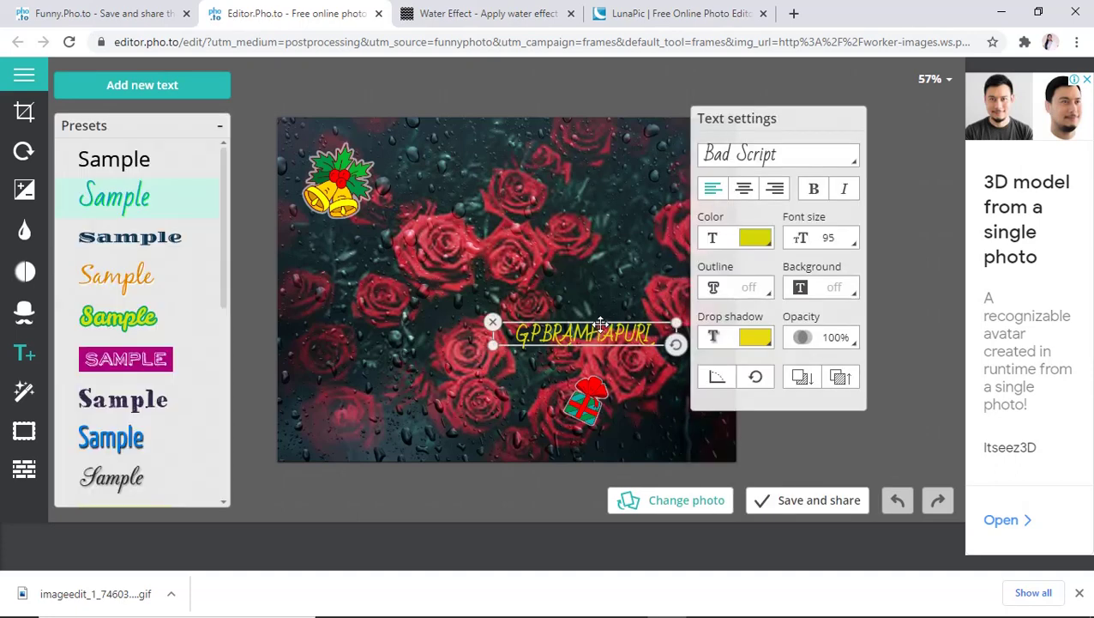
drag(601, 323, 609, 266)
click(613, 350)
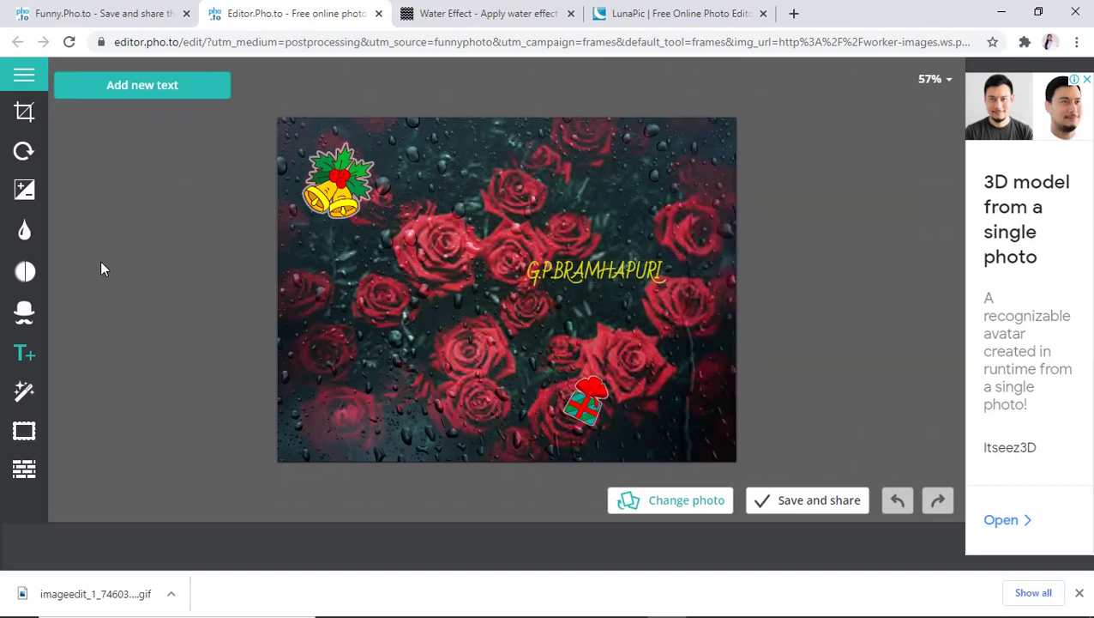
Step: Apply the yellow scalloped frame to the roses photo
click(27, 396)
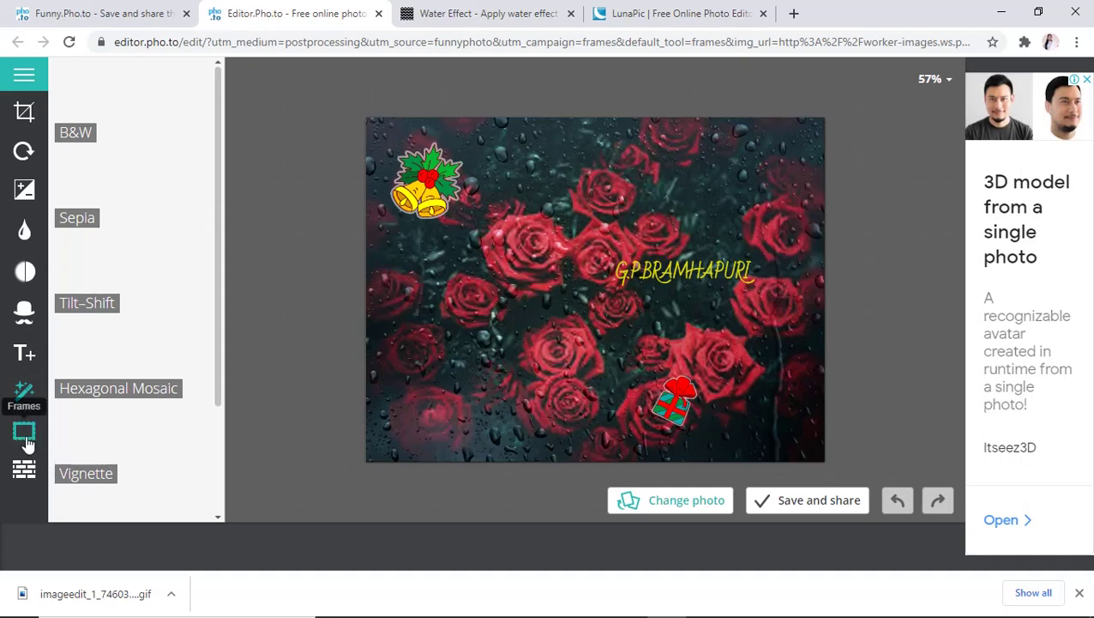
click(24, 430)
click(180, 333)
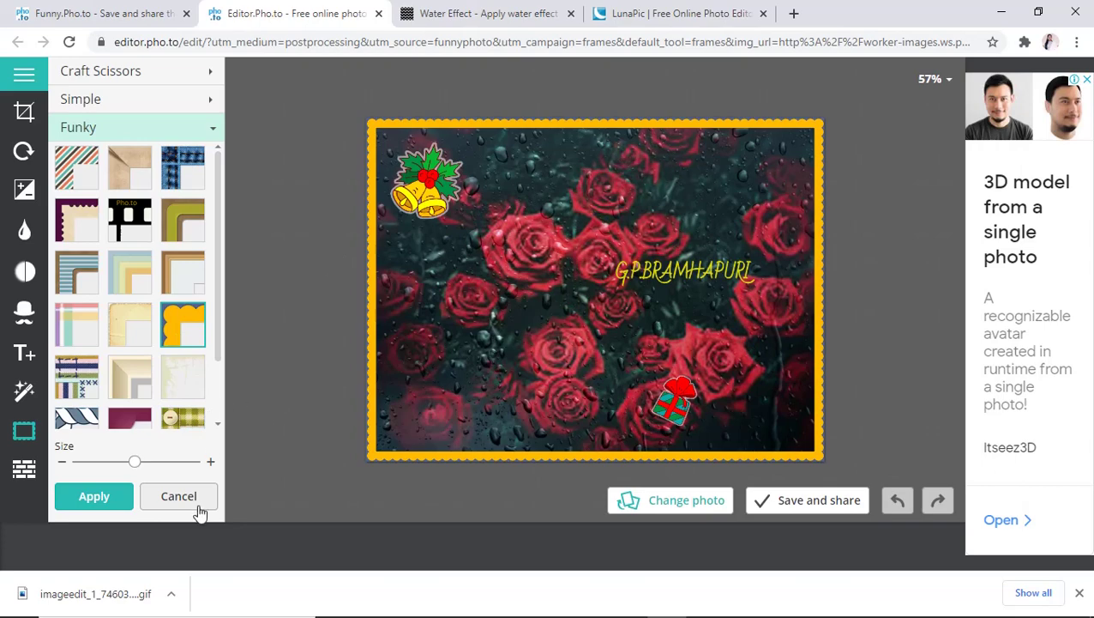
click(113, 504)
Step: Preview and discard the Bokeh 2 texture, then browse the Bokeh and Light Trails lists
click(24, 470)
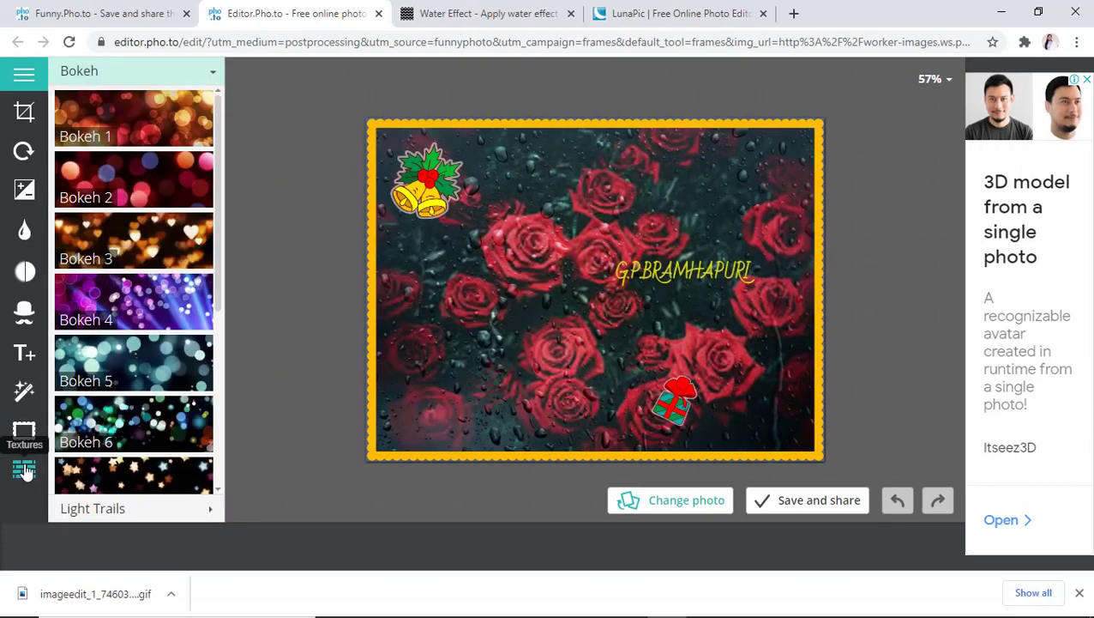
click(156, 198)
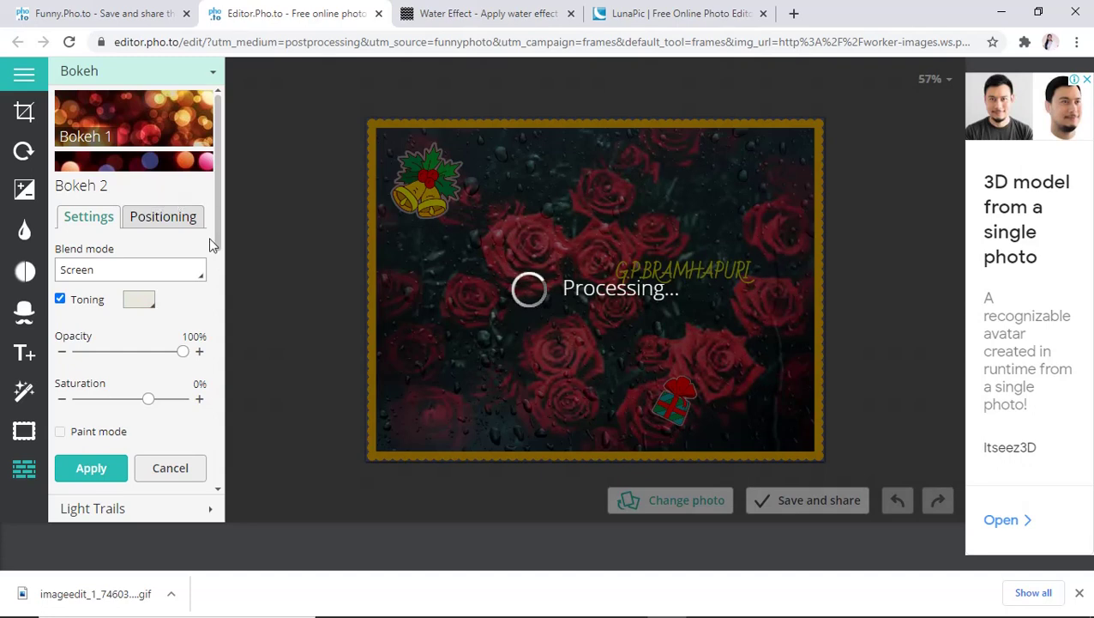
click(170, 472)
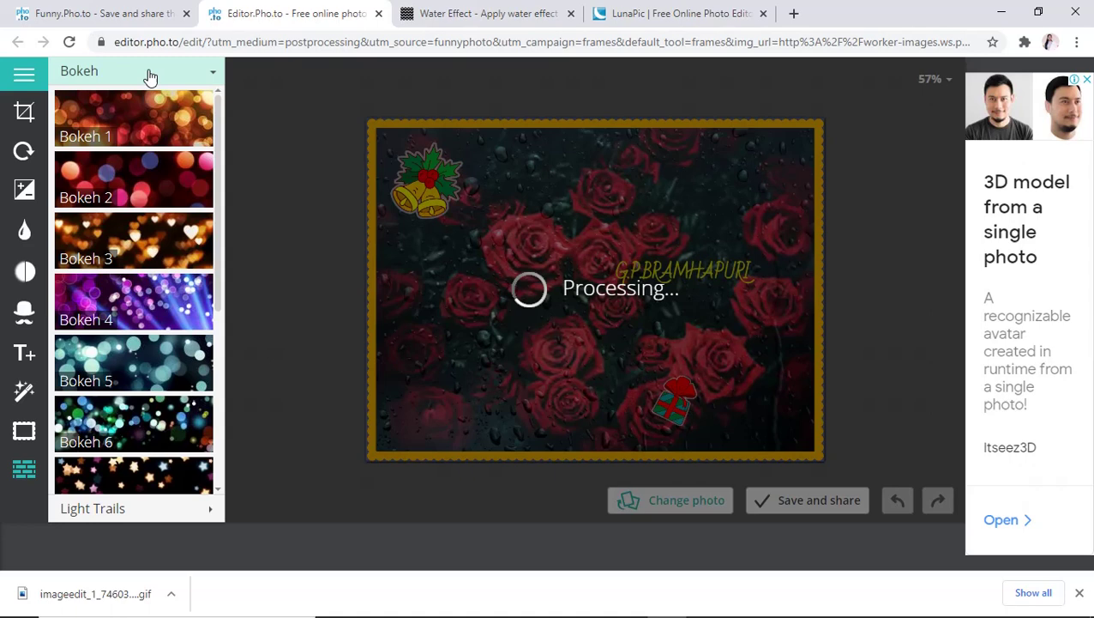
click(213, 76)
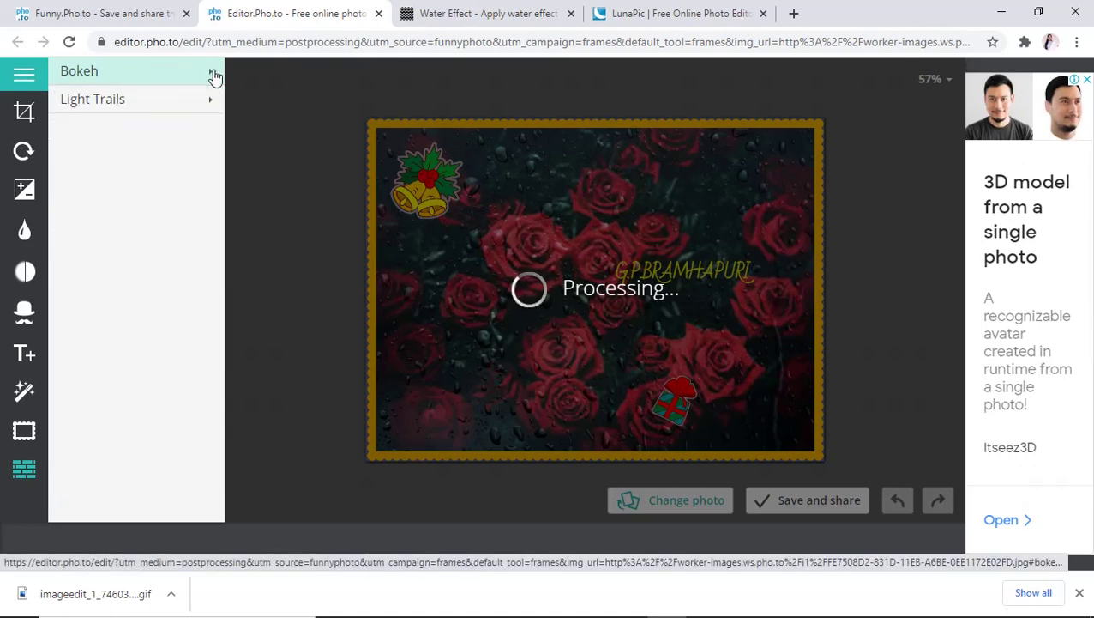
click(199, 103)
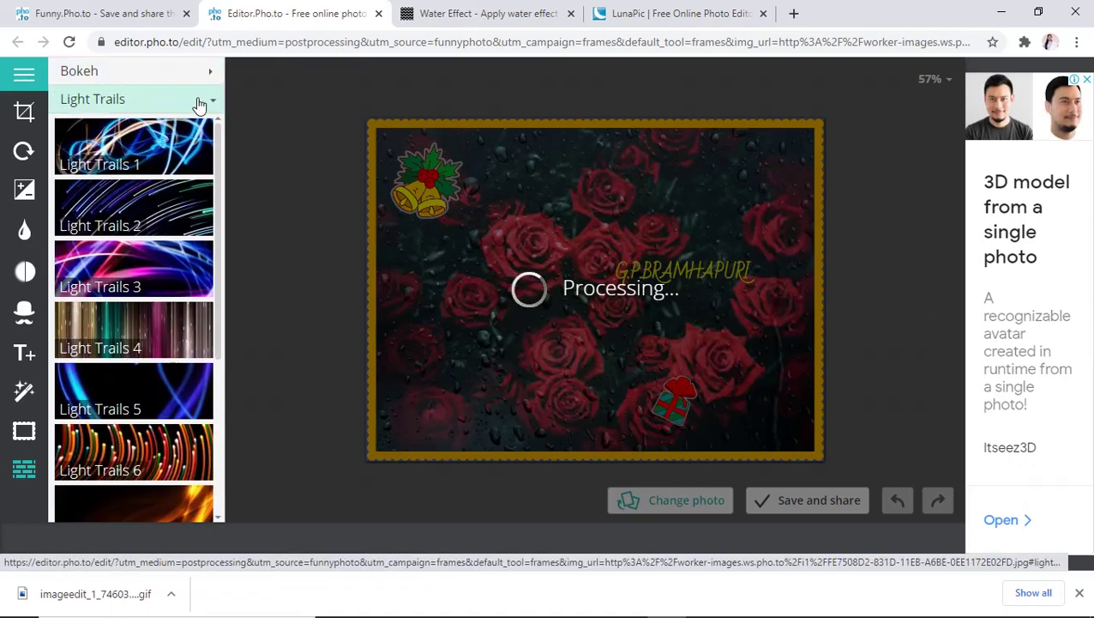
click(199, 103)
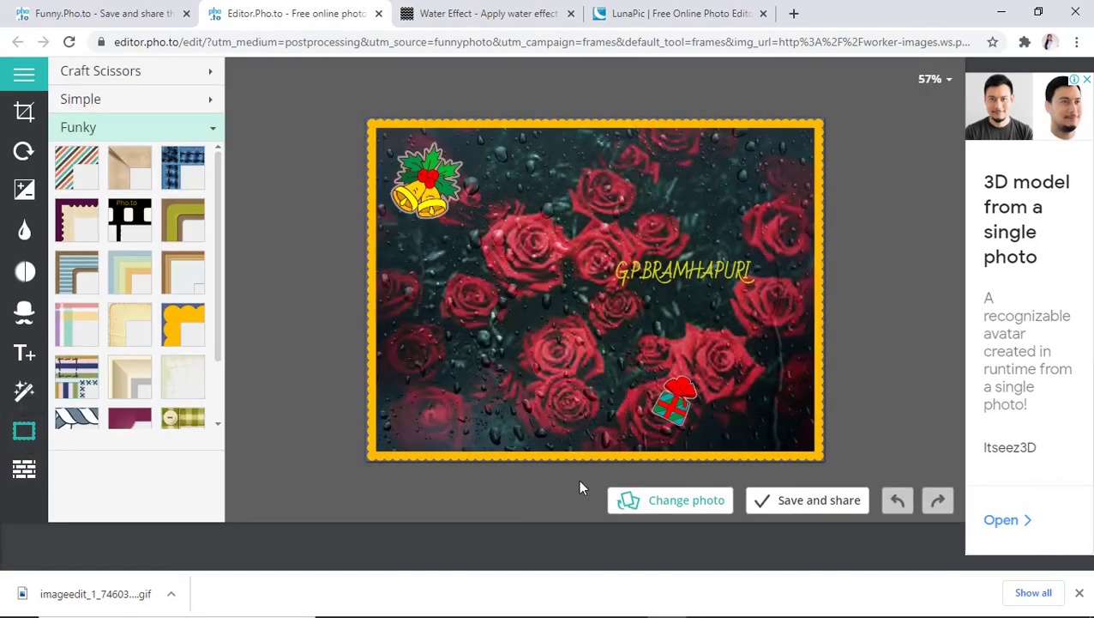
Step: Try downloading the framed rose photo, close the save dialog, and return to the manual PDF
click(801, 506)
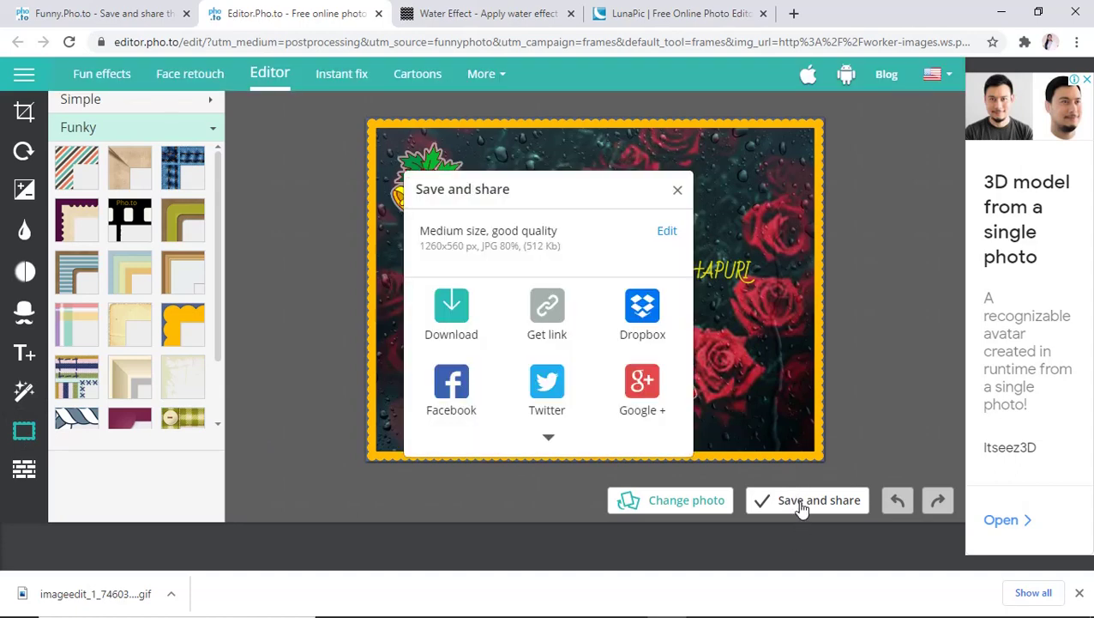
click(449, 309)
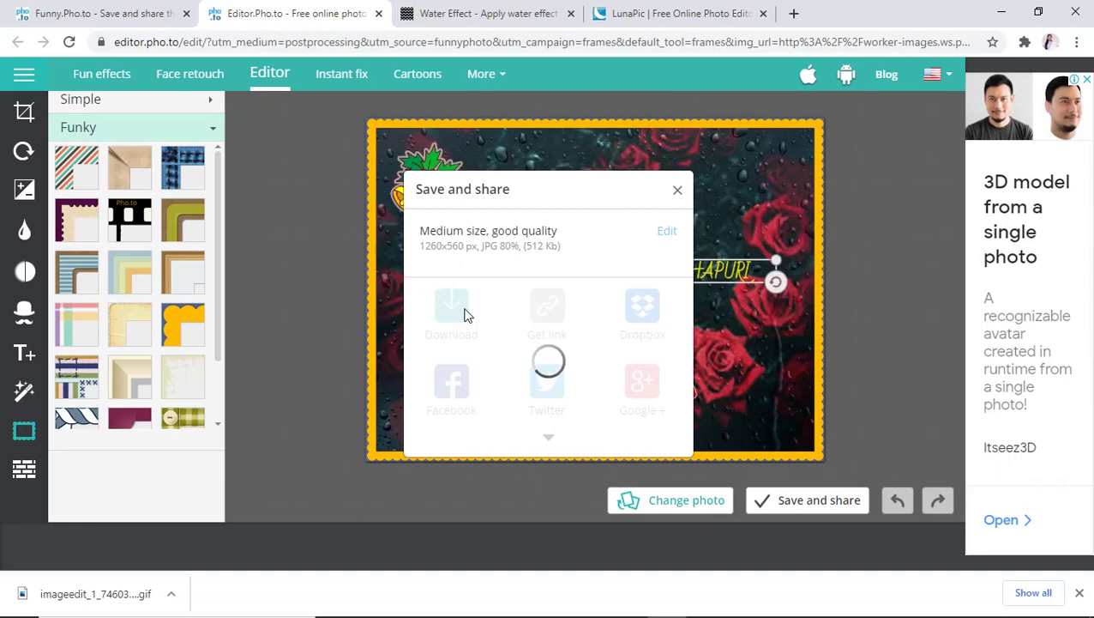
triple_click(550, 204)
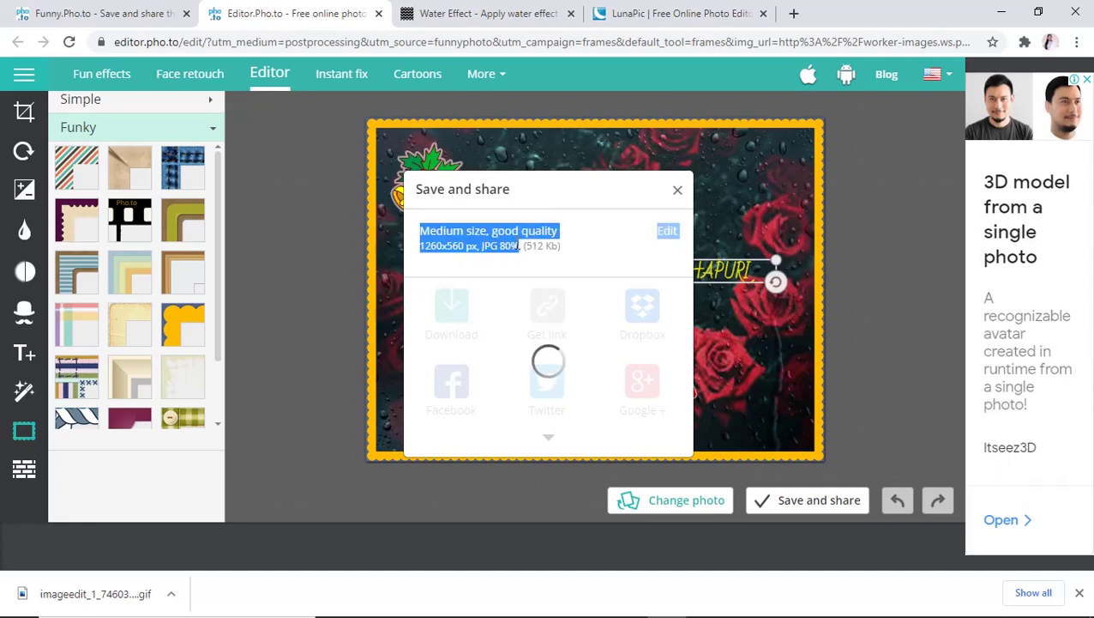
click(584, 190)
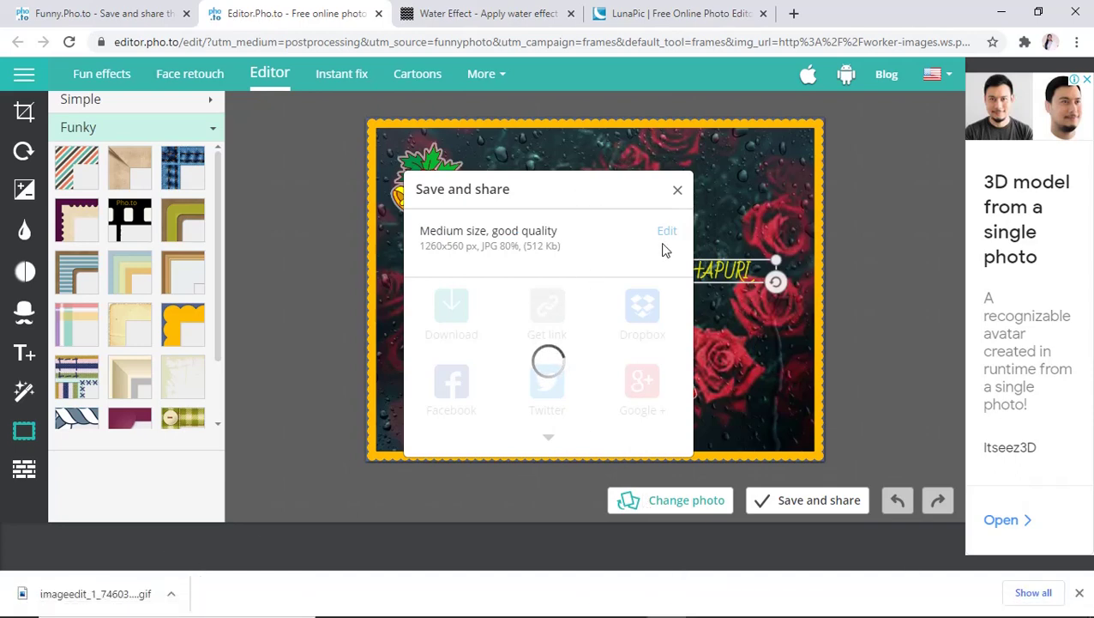
click(678, 190)
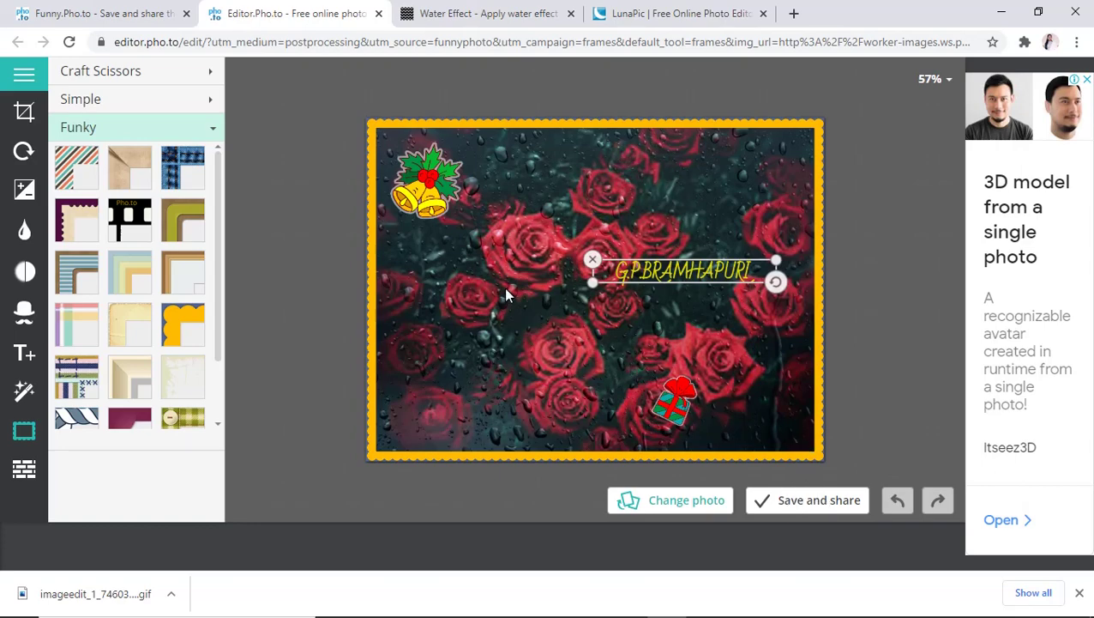
click(428, 601)
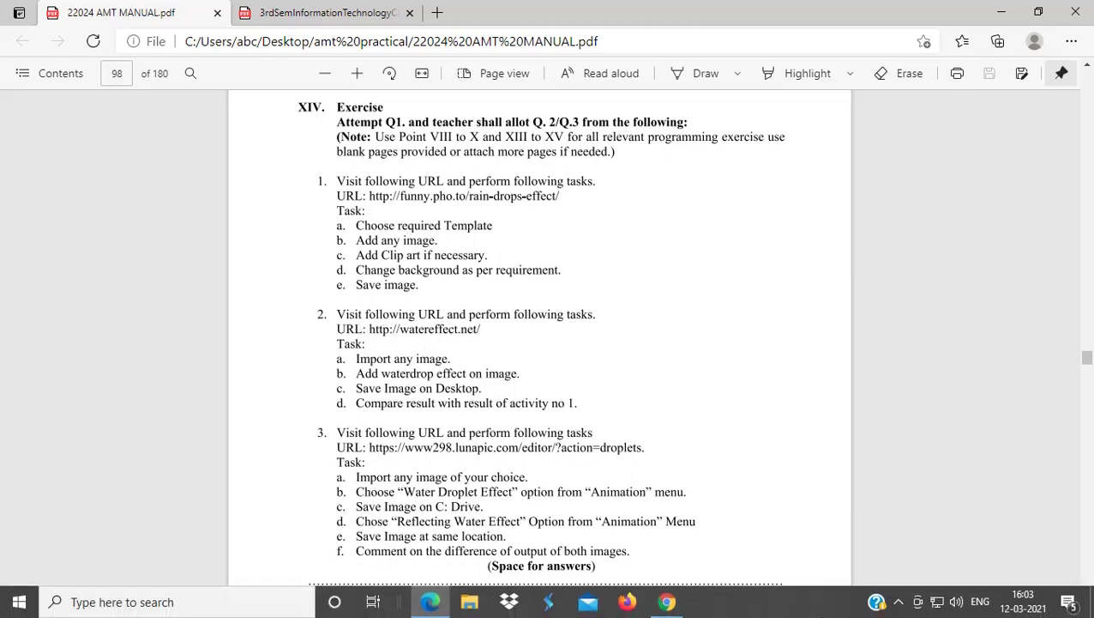
Step: Bring Chrome forward, close the Editor.Pho.to tab and switch to the Water Effect tab
click(669, 602)
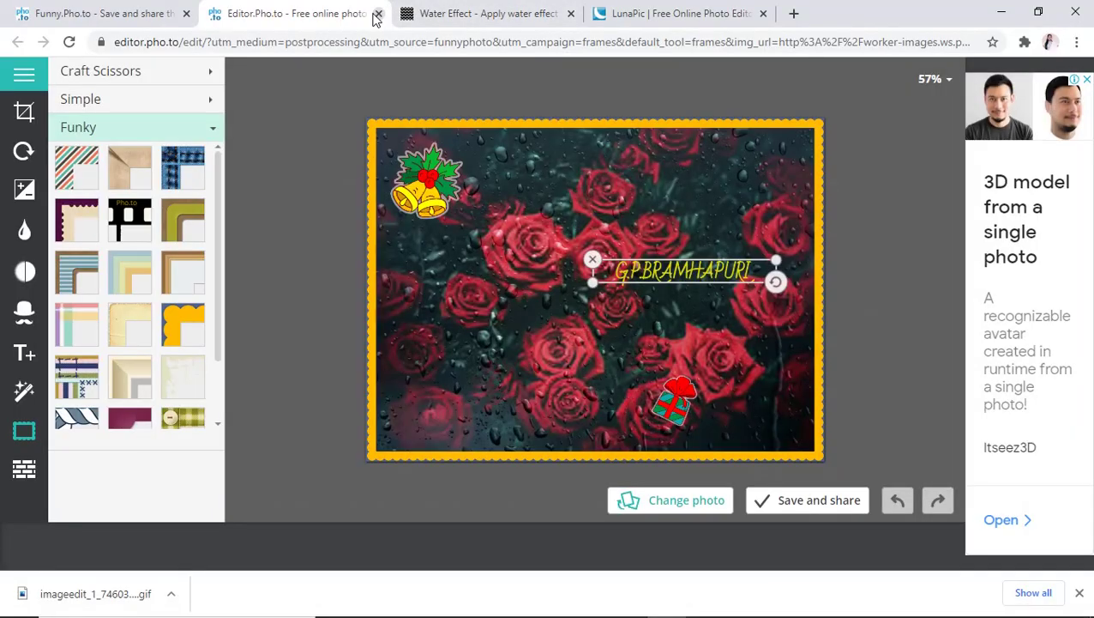
click(374, 14)
click(303, 8)
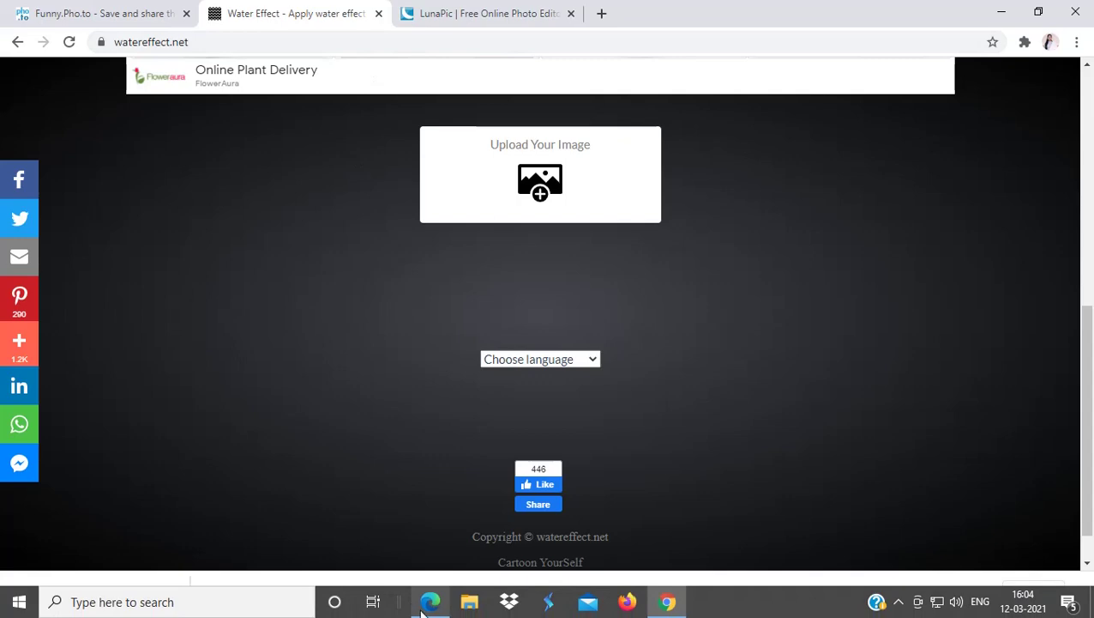
Step: Upload the red roses photo 3 and create its water effect, skipping the audio file
click(426, 603)
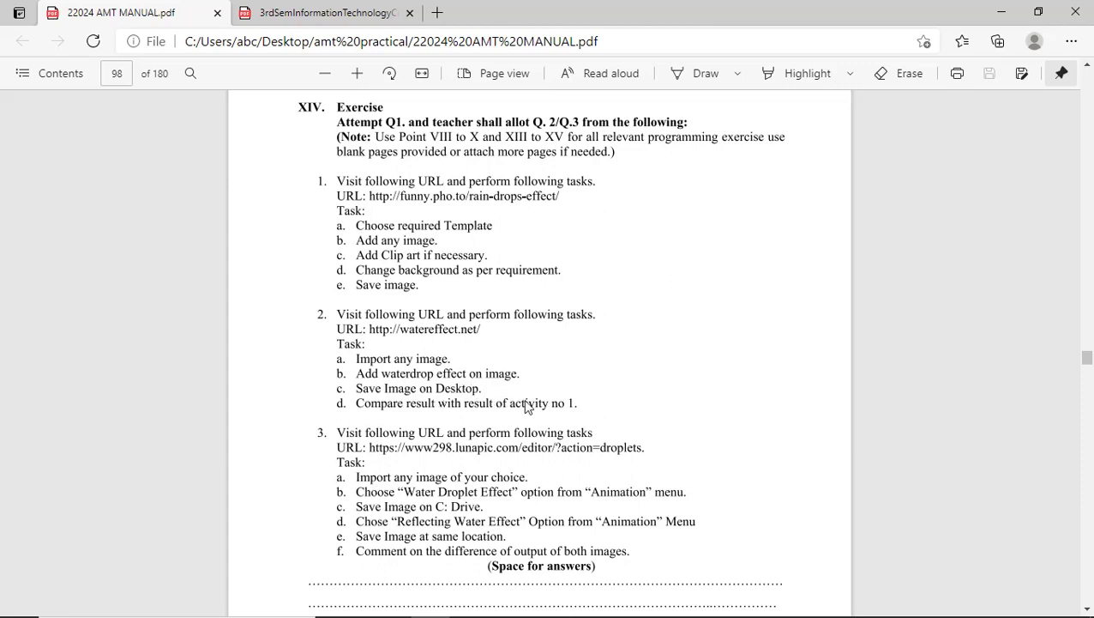
click(666, 600)
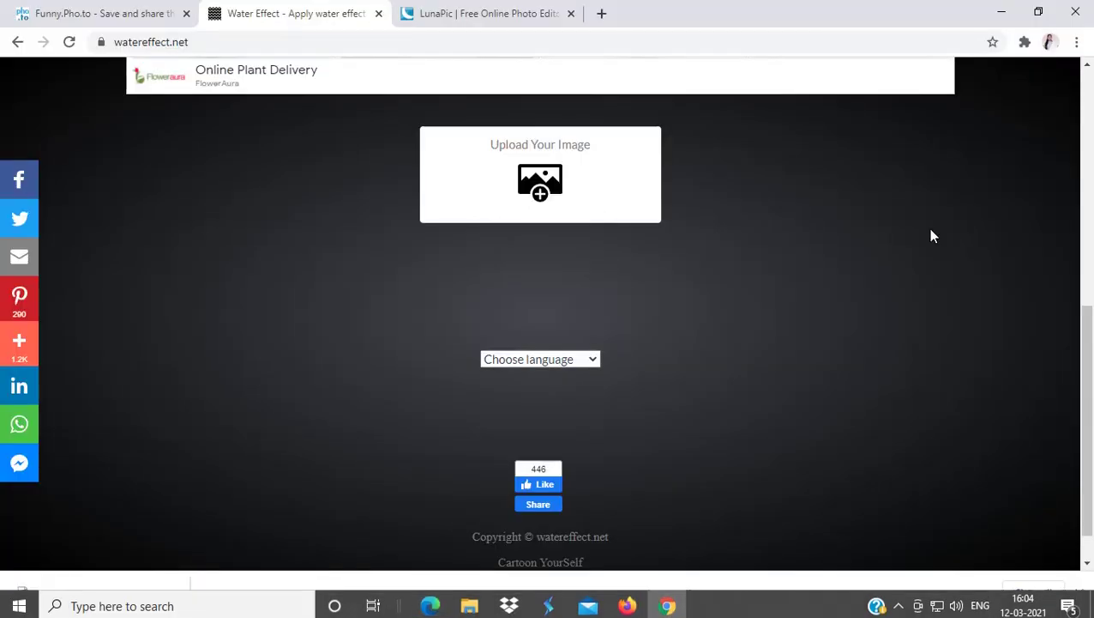
click(553, 182)
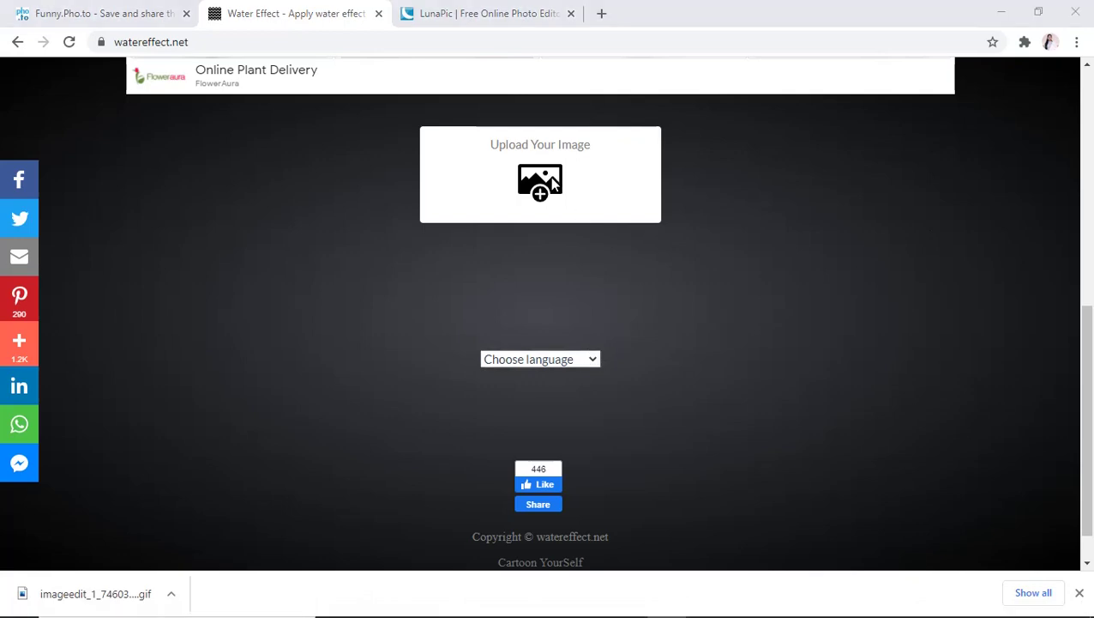
click(193, 261)
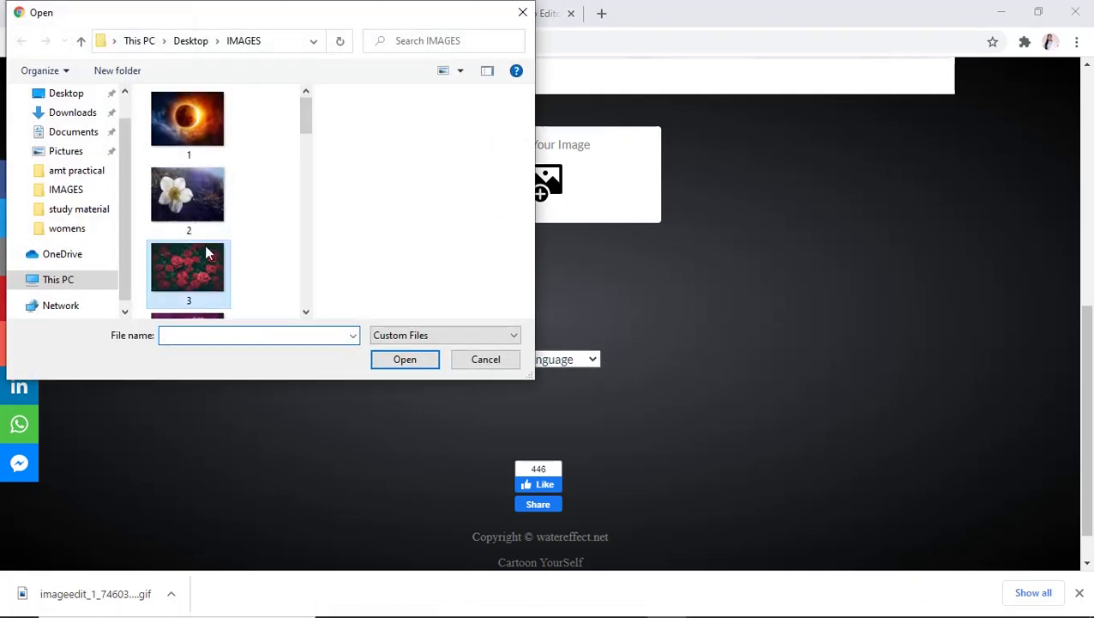
click(387, 360)
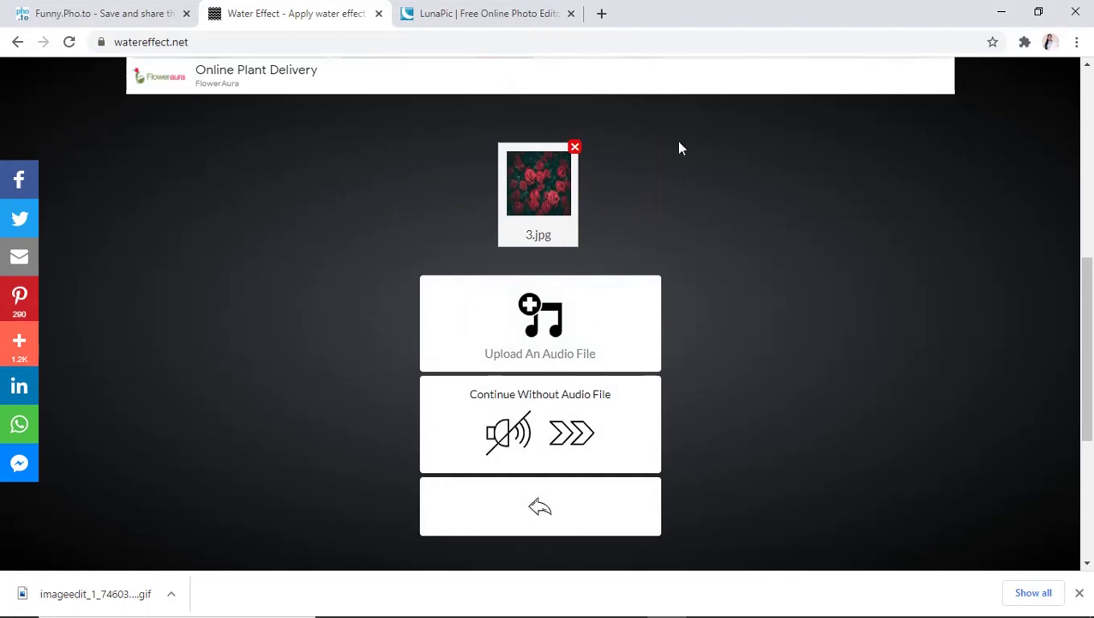
click(574, 437)
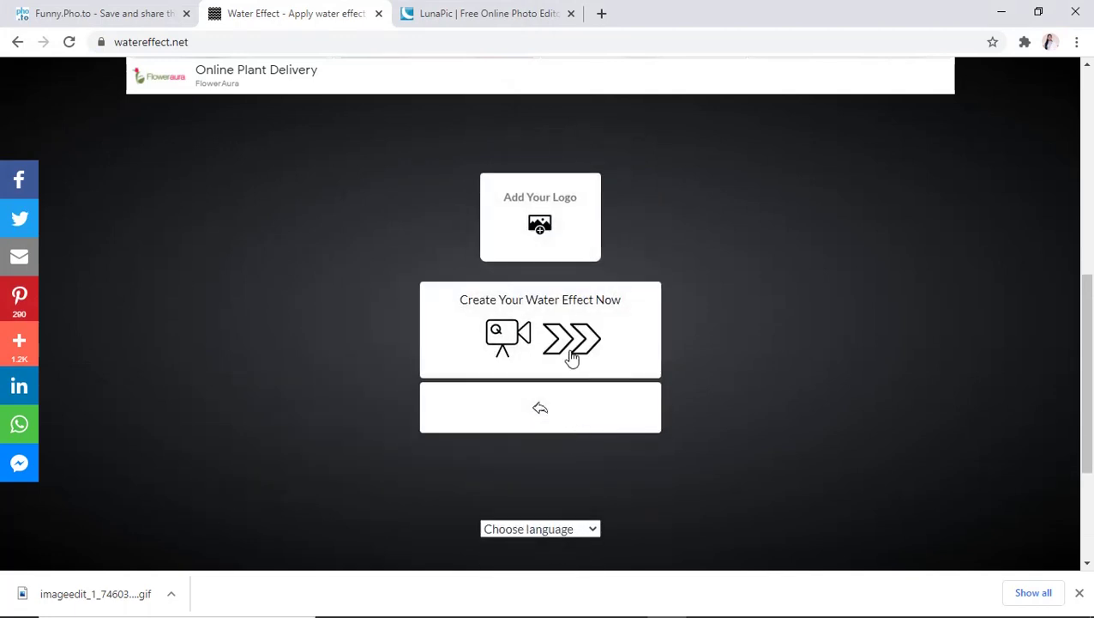
click(576, 350)
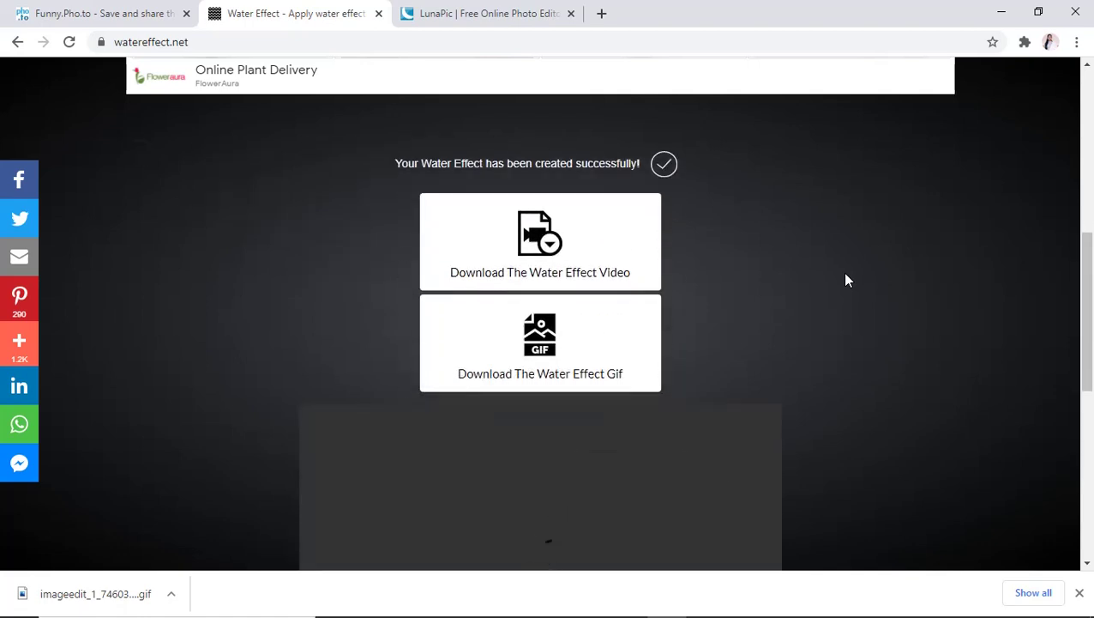
Step: Scroll to the reflected-rose water-effect video, play it, then bring the PDF manual back
mouse_move(1086, 221)
mouse_down()
mouse_move(1089, 348)
mouse_move(1089, 232)
mouse_up()
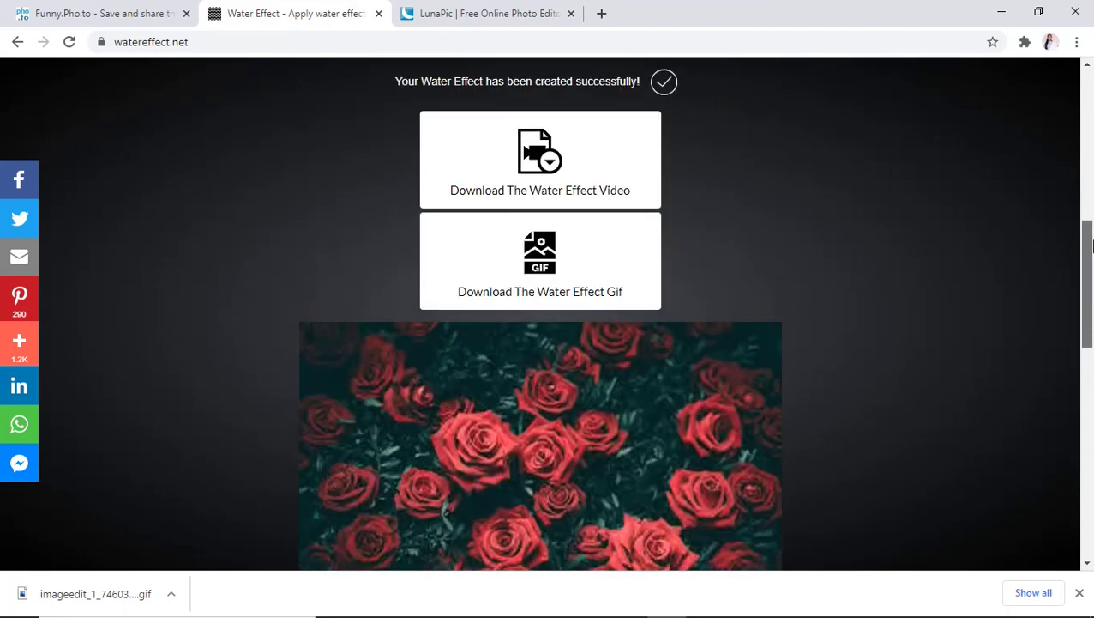
scroll(526, 420, down, 5)
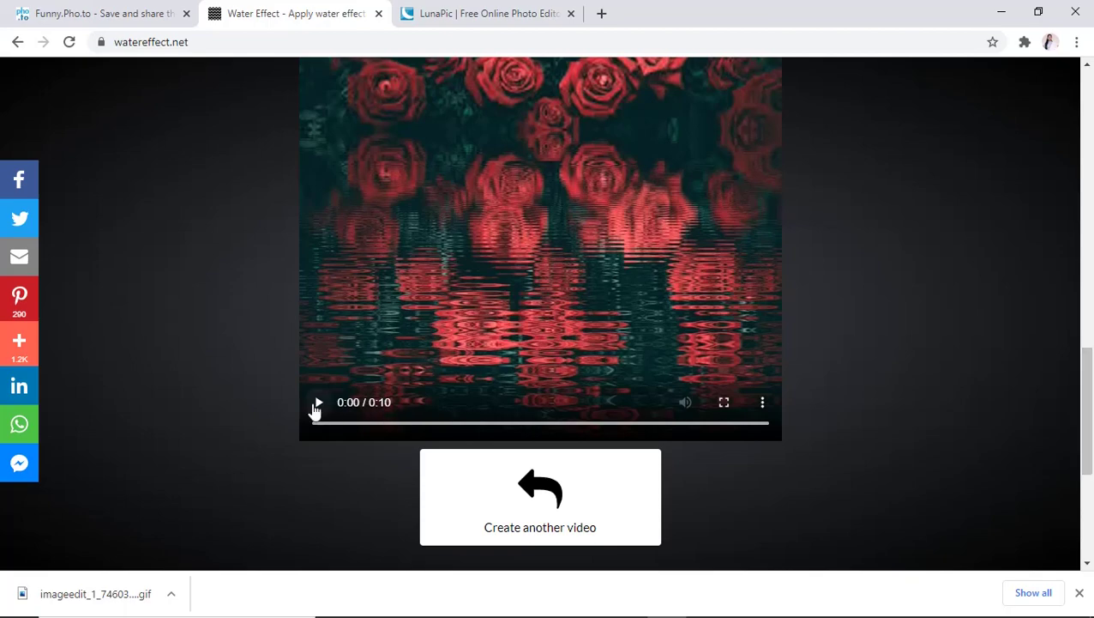
click(317, 403)
mouse_move(1089, 408)
mouse_down()
mouse_move(1090, 322)
mouse_move(1091, 390)
mouse_up()
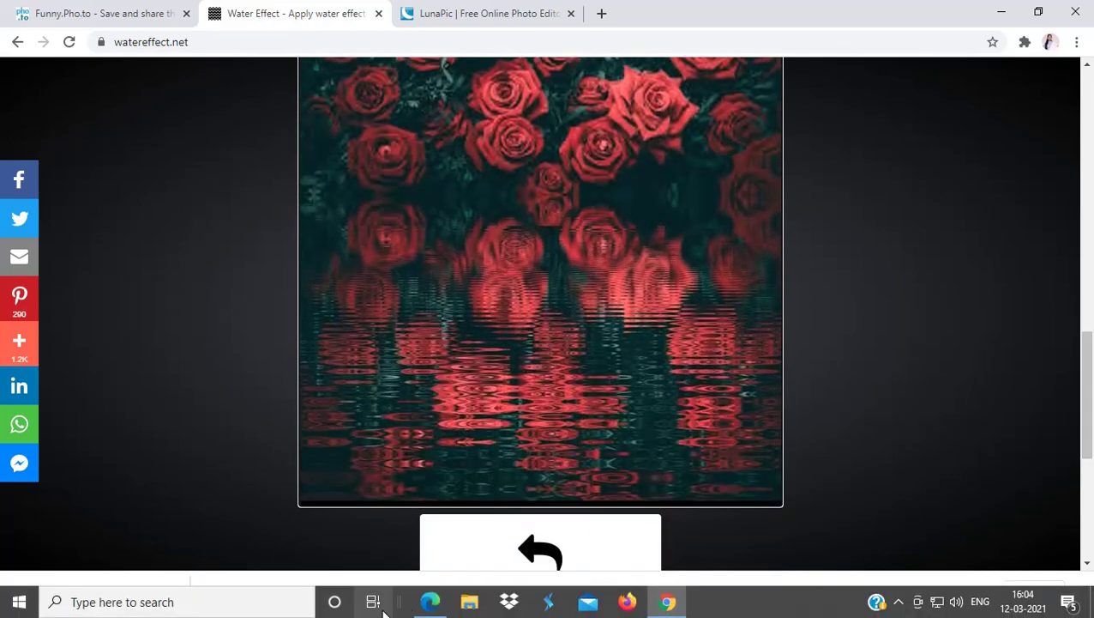
click(430, 610)
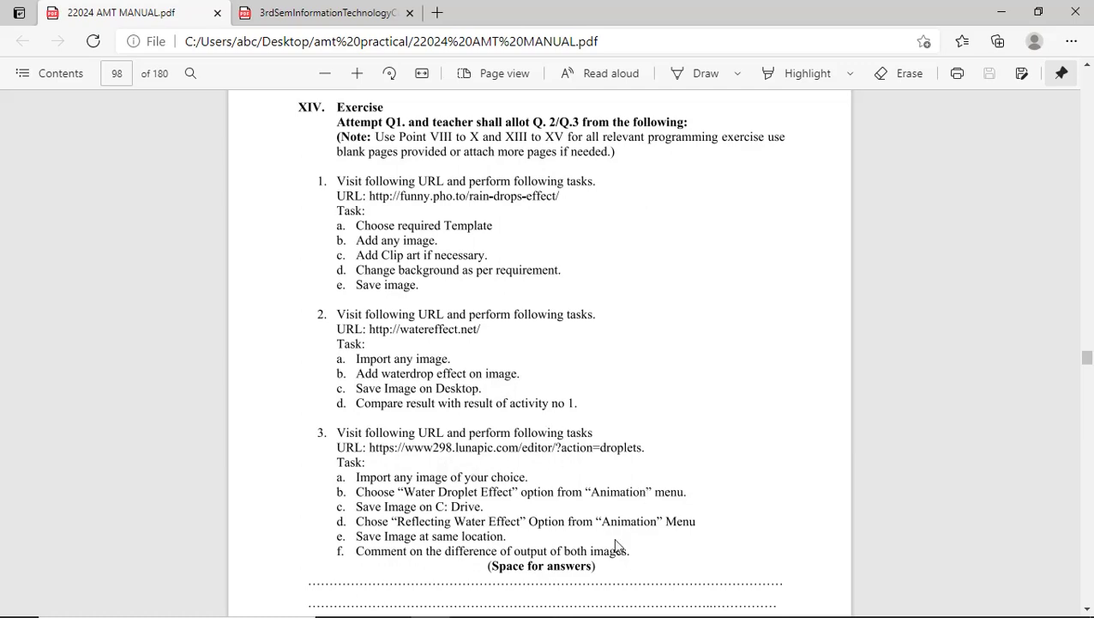
Step: Glance at LunaPic's Water Droplets page, then return to the manual's third exercise
click(665, 601)
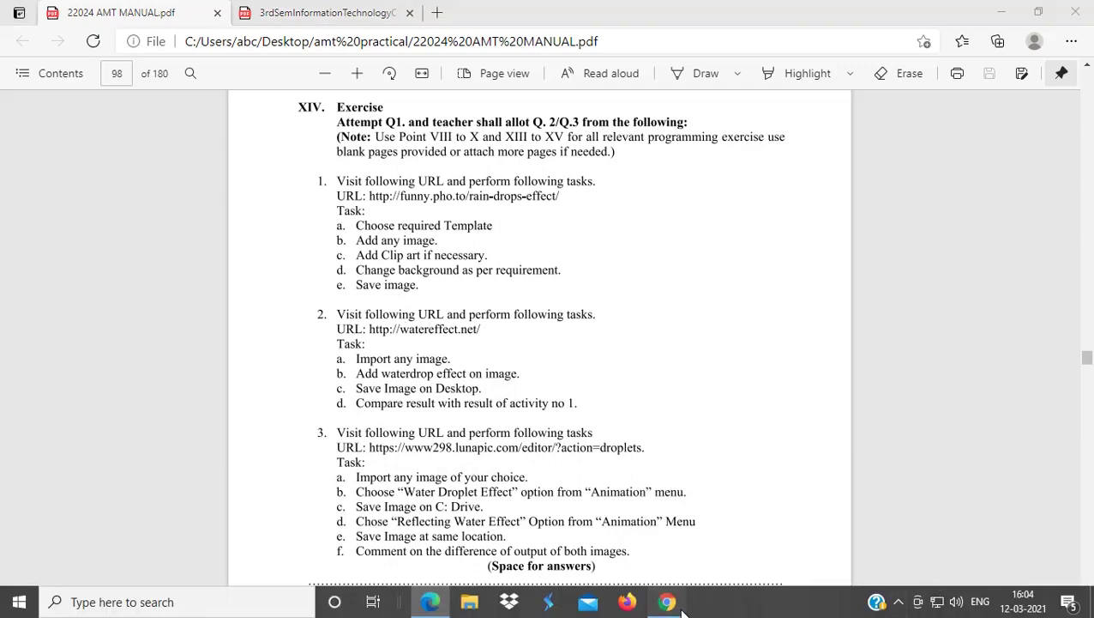
click(478, 10)
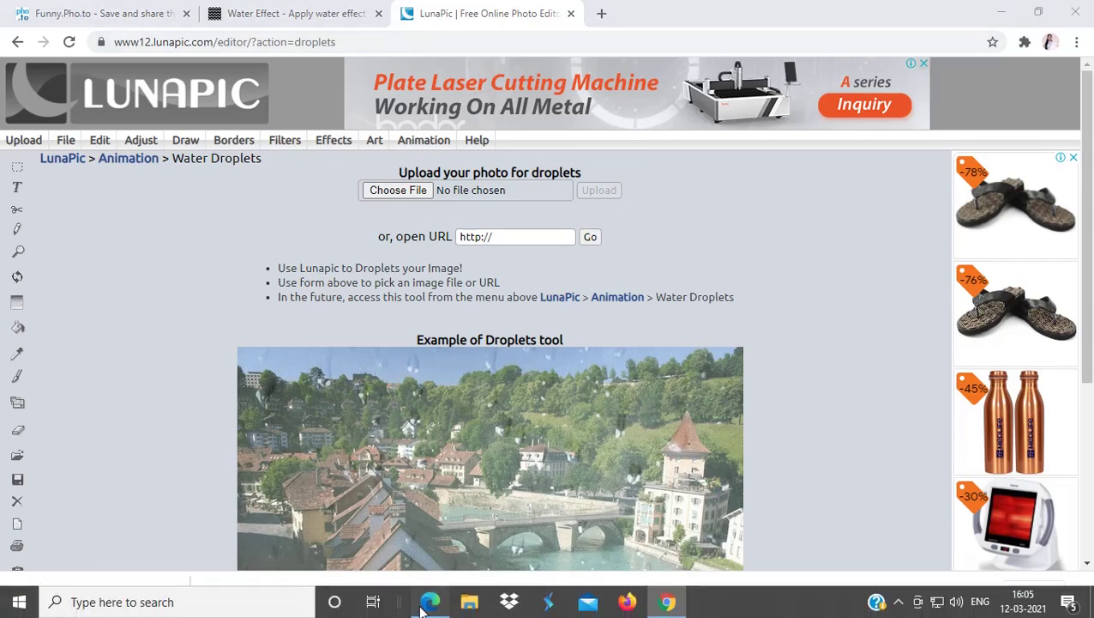
click(429, 604)
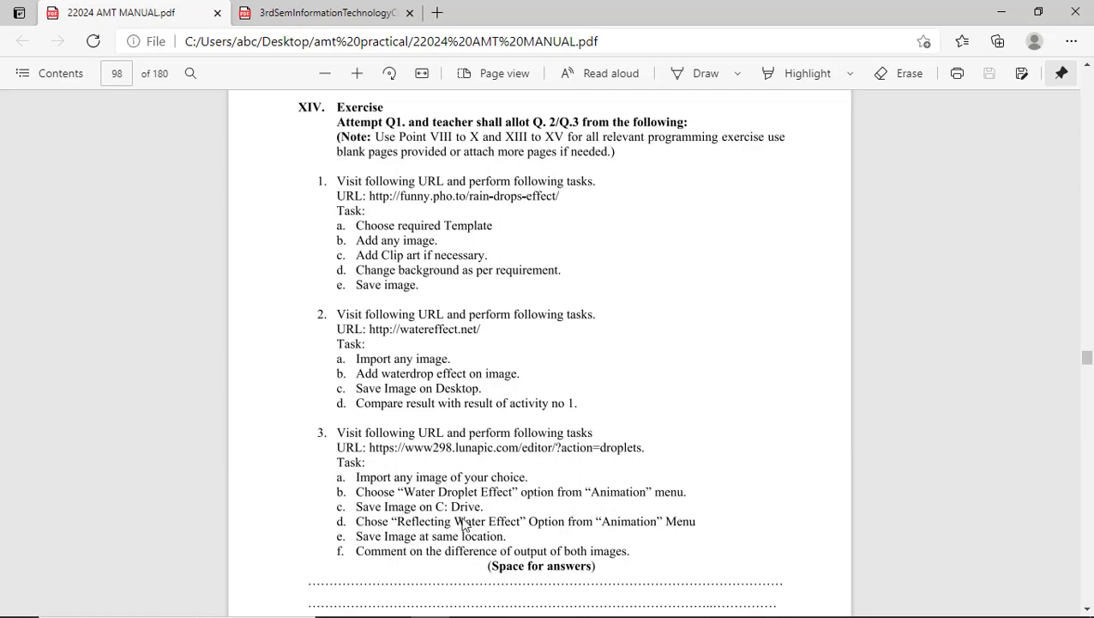
Step: Upload the 'anger' girl photo from the IMAGES folder to LunaPic's Water Droplets effect
click(636, 601)
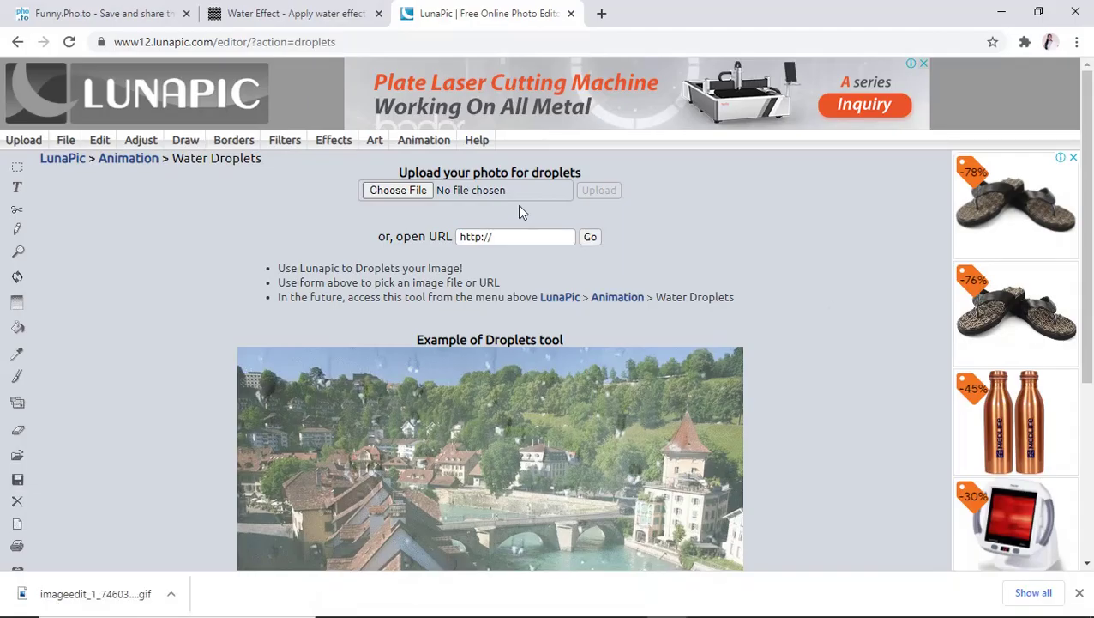
click(400, 190)
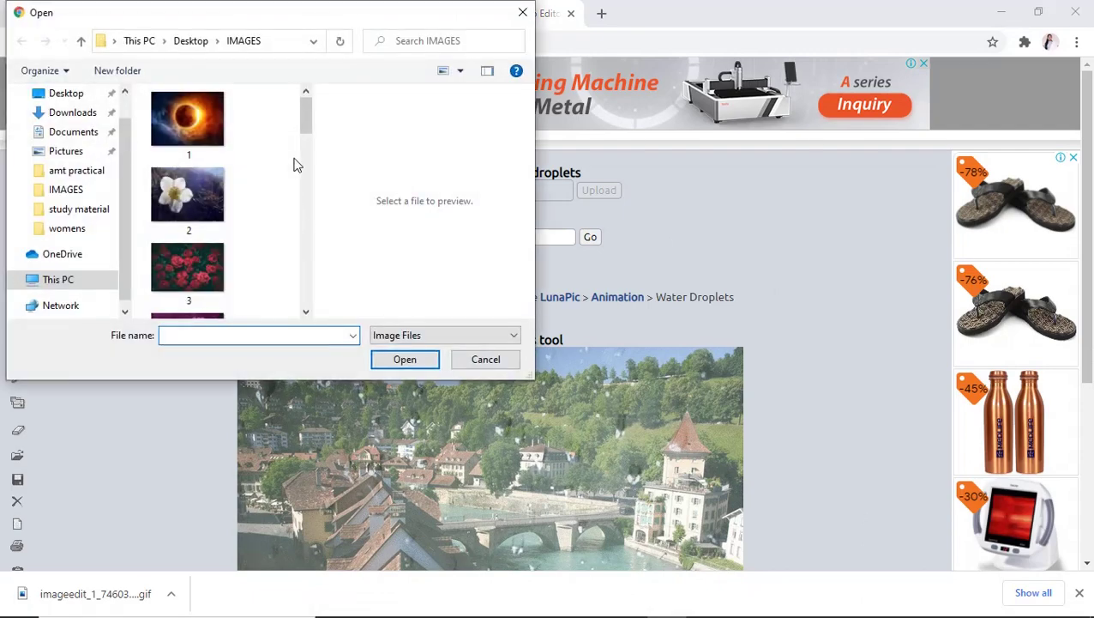
mouse_move(307, 123)
mouse_down()
mouse_move(311, 264)
mouse_move(315, 228)
mouse_up()
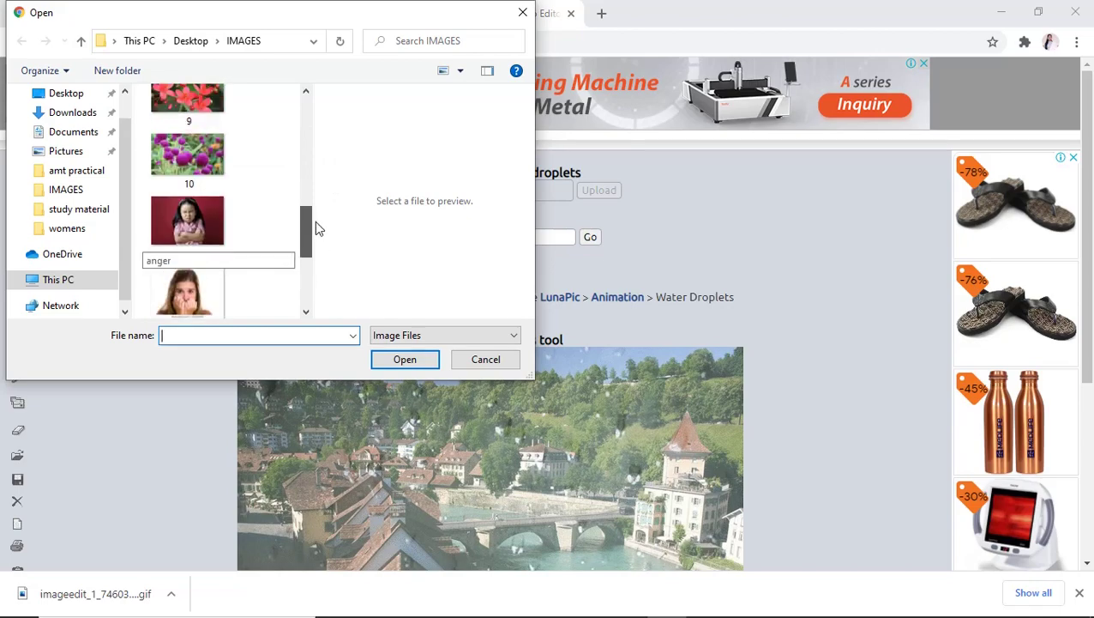
click(187, 244)
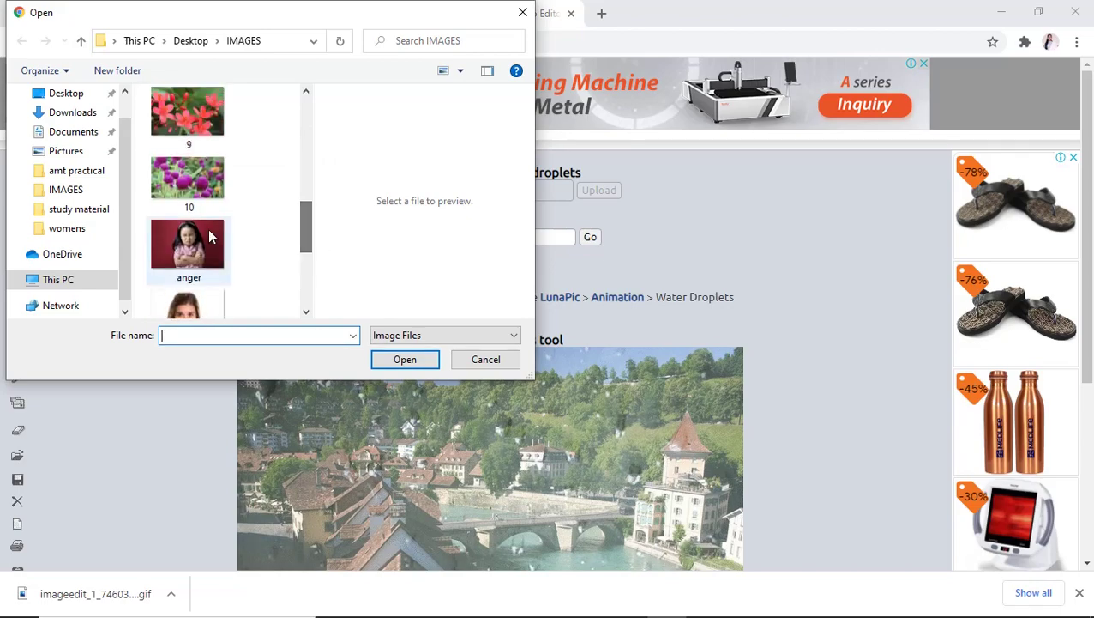
click(405, 360)
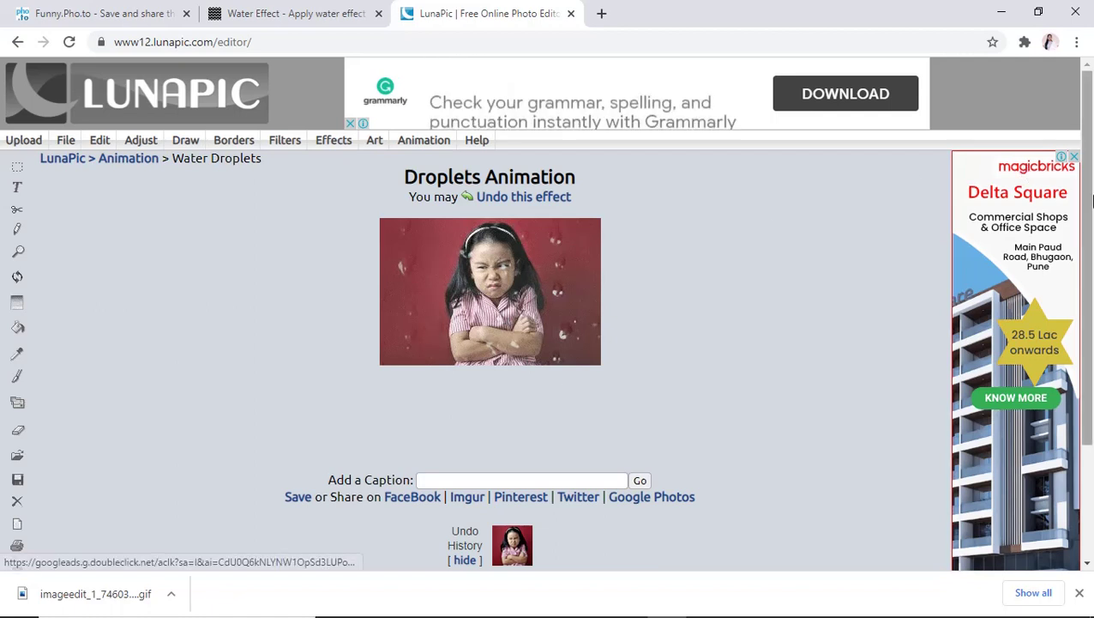
Step: Save the girl's droplets animation as a GIF and bring up the manual's tasks
scroll(900, 232, down, 1)
click(301, 479)
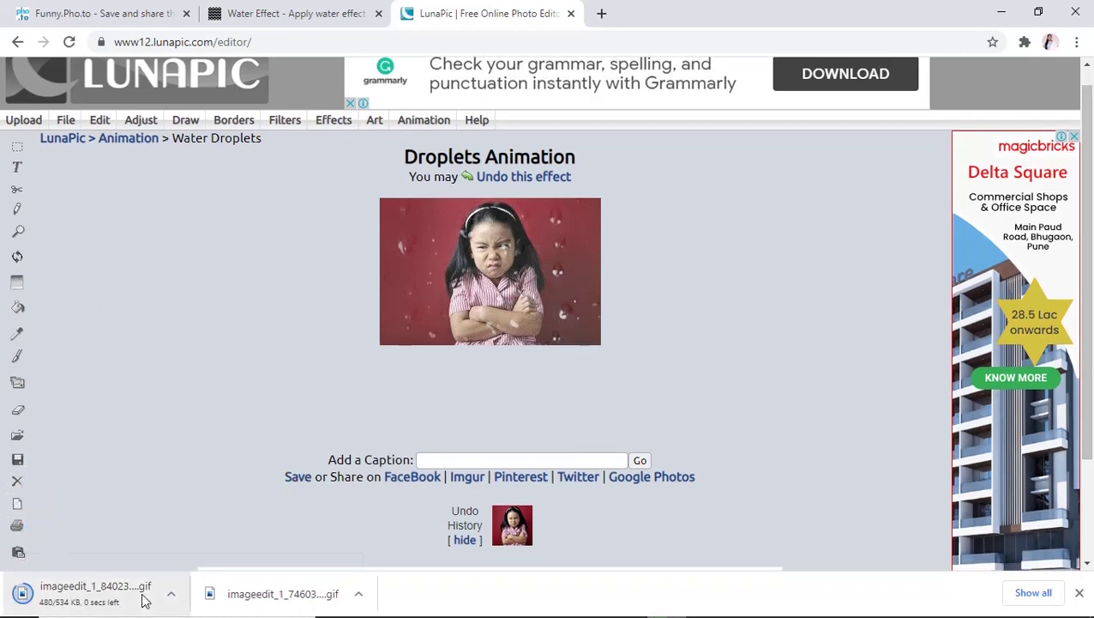
click(429, 602)
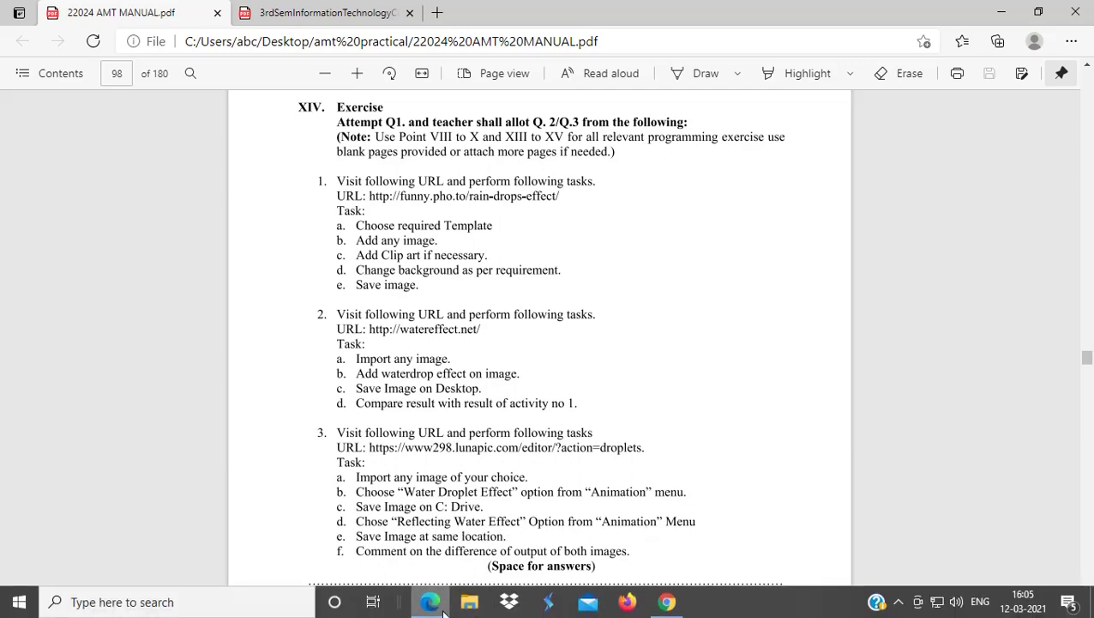
Step: Apply LunaPic's Reflecting Water animation to the girl photo
click(665, 602)
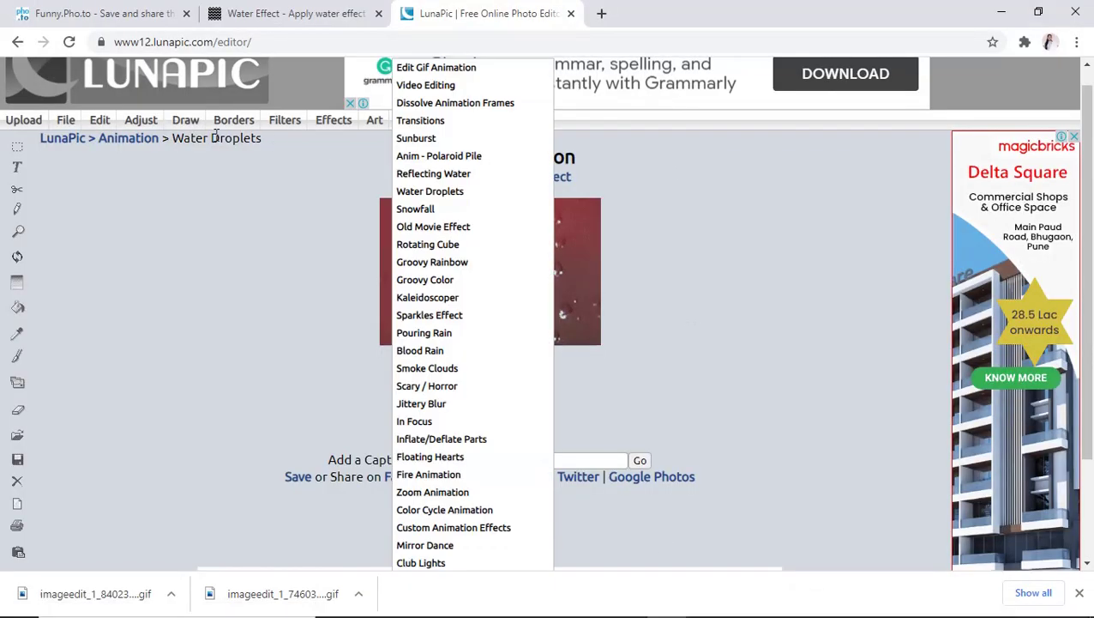
click(139, 144)
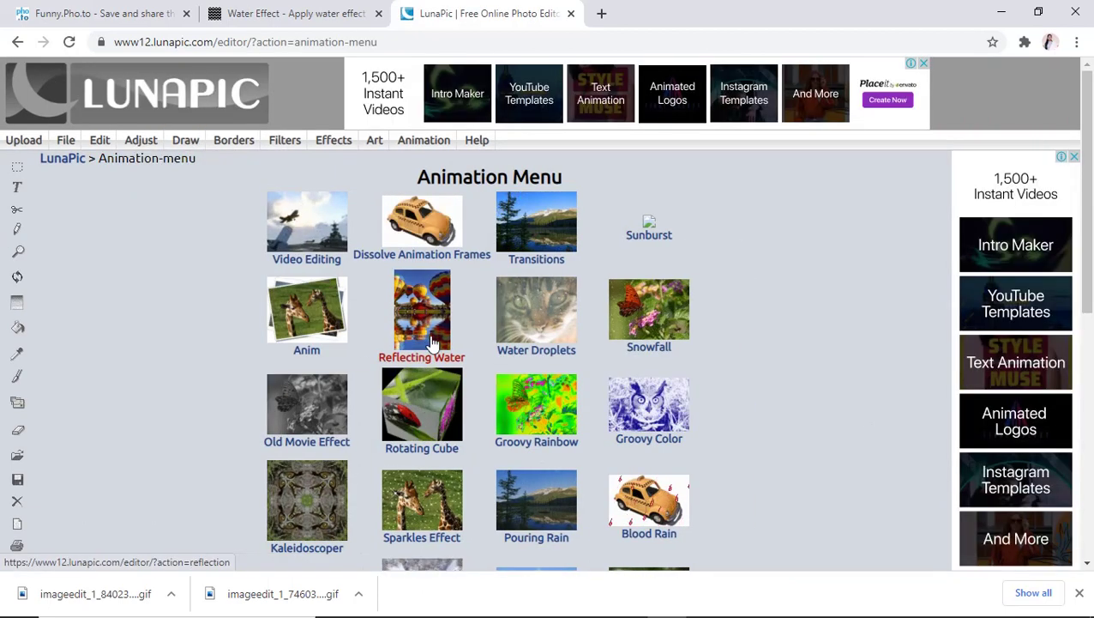
click(433, 340)
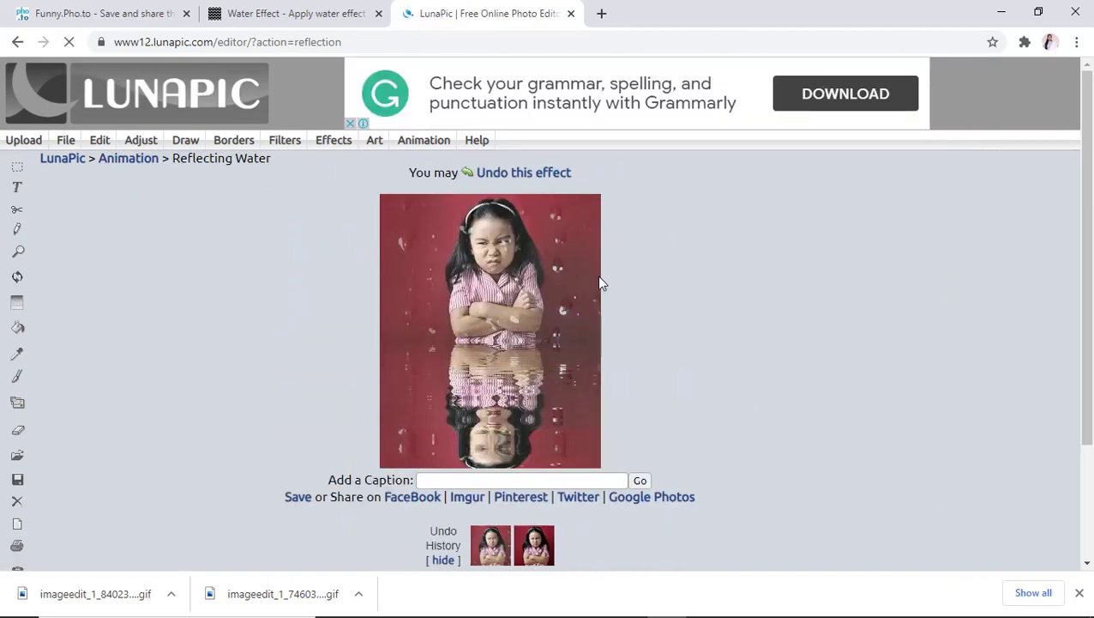
Step: Save the reflecting-water animation as a GIF, check the manual, and return to LunaPic
click(296, 507)
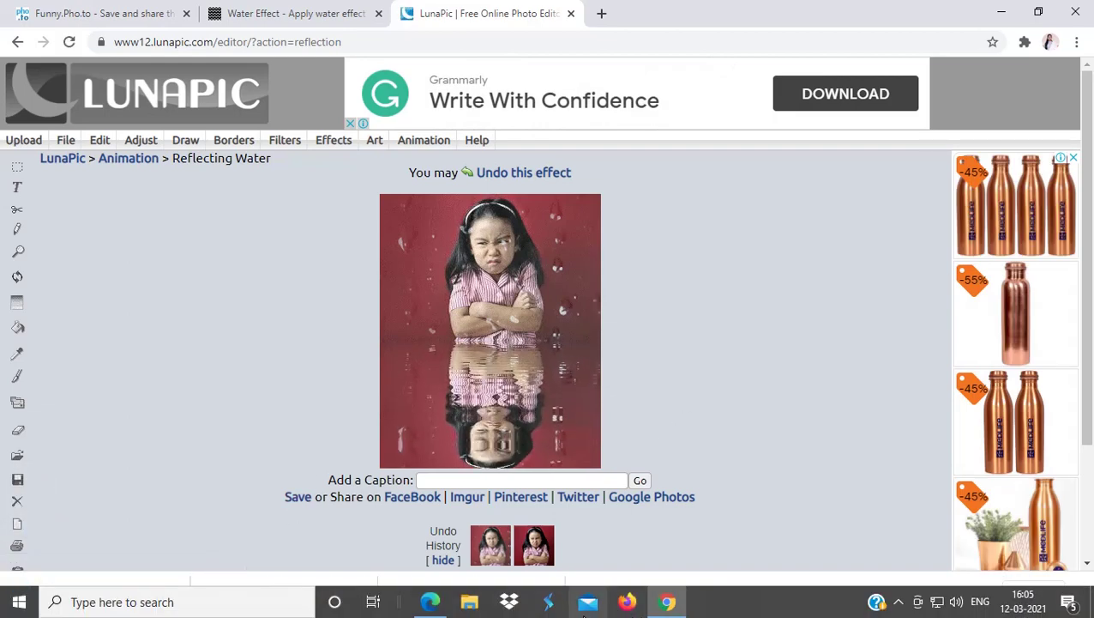
click(434, 605)
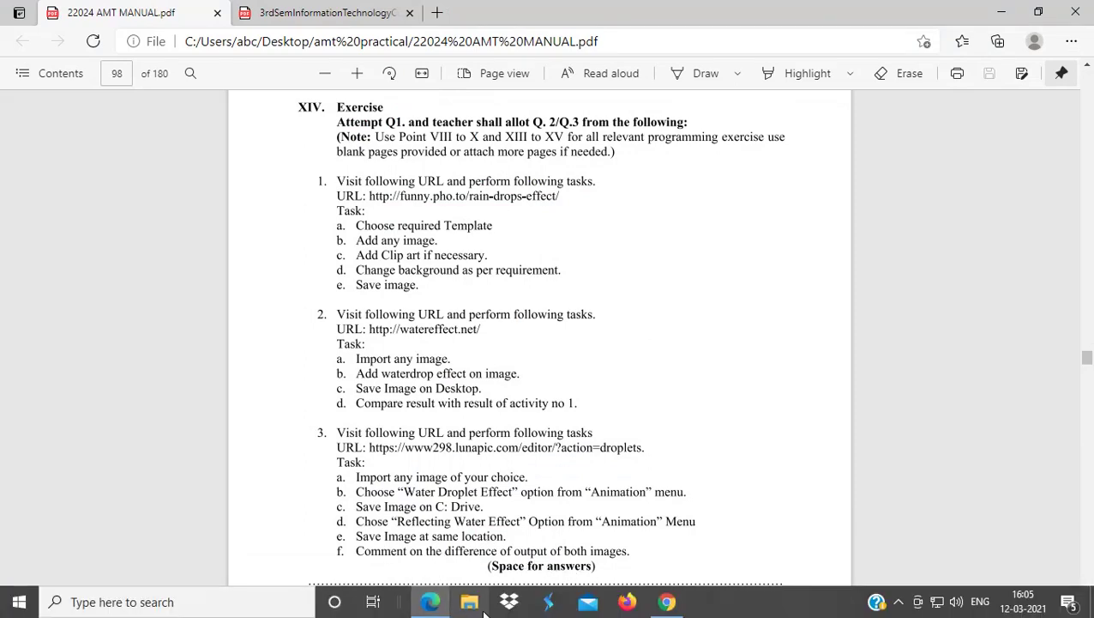
click(635, 603)
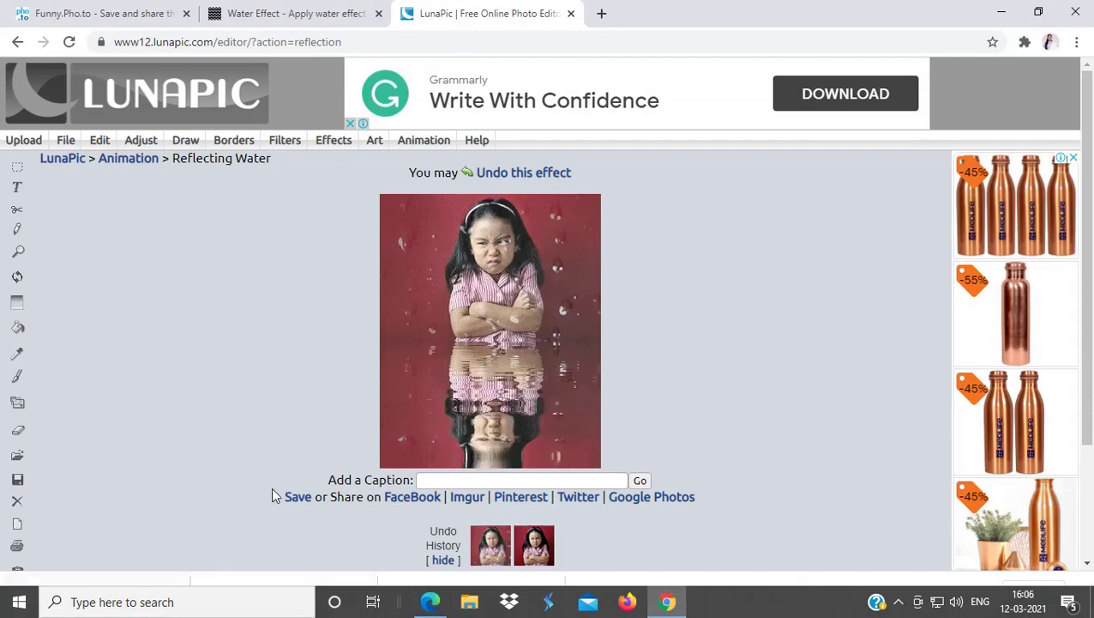
click(117, 593)
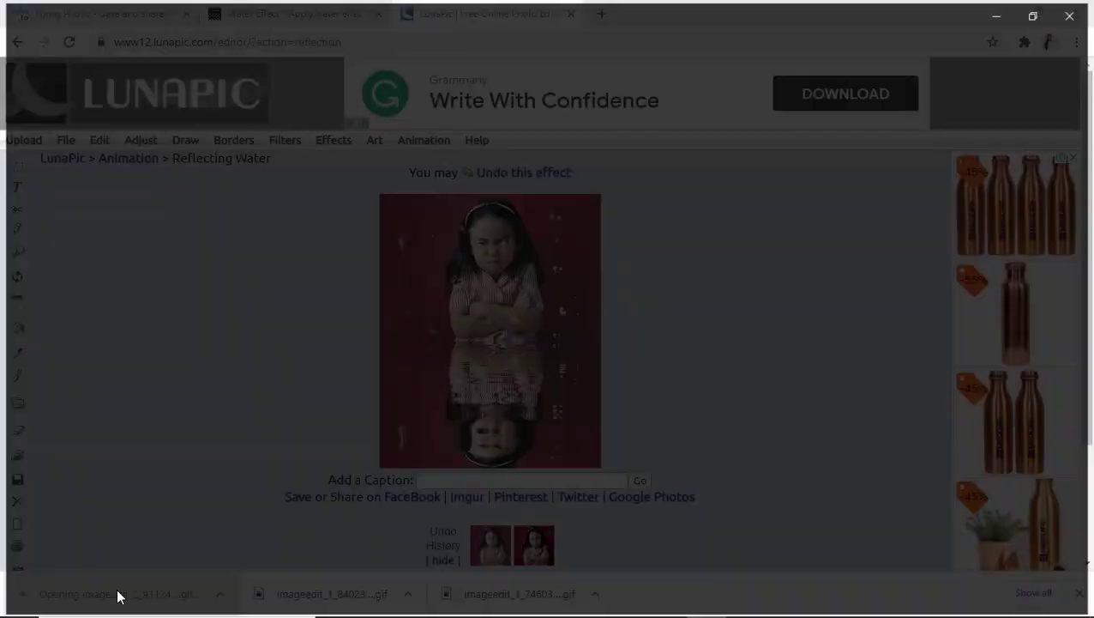
click(1002, 13)
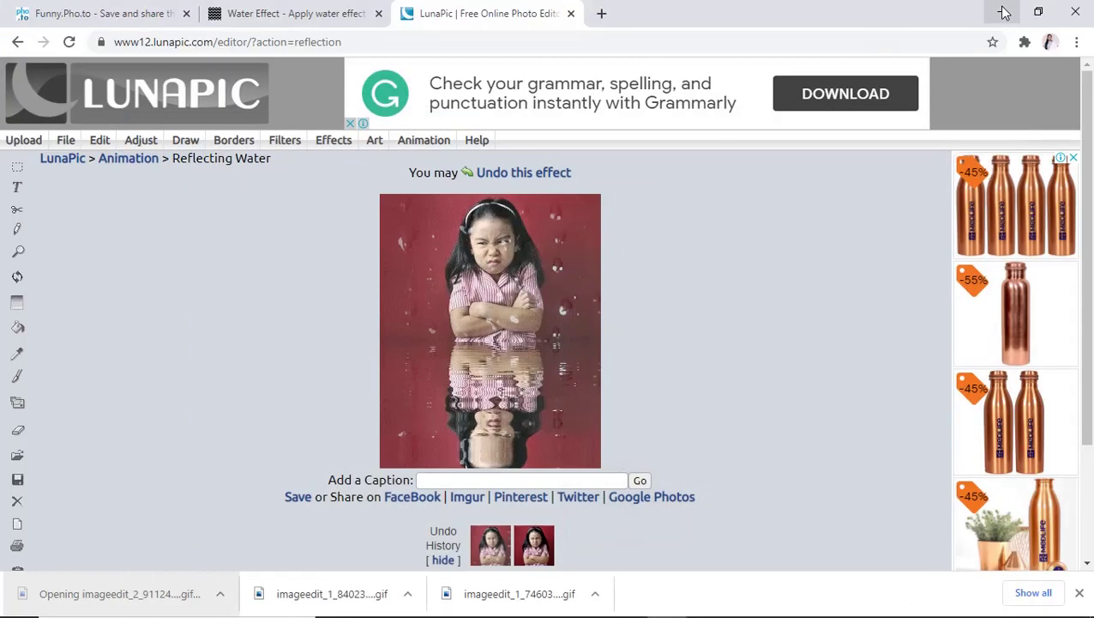
click(330, 585)
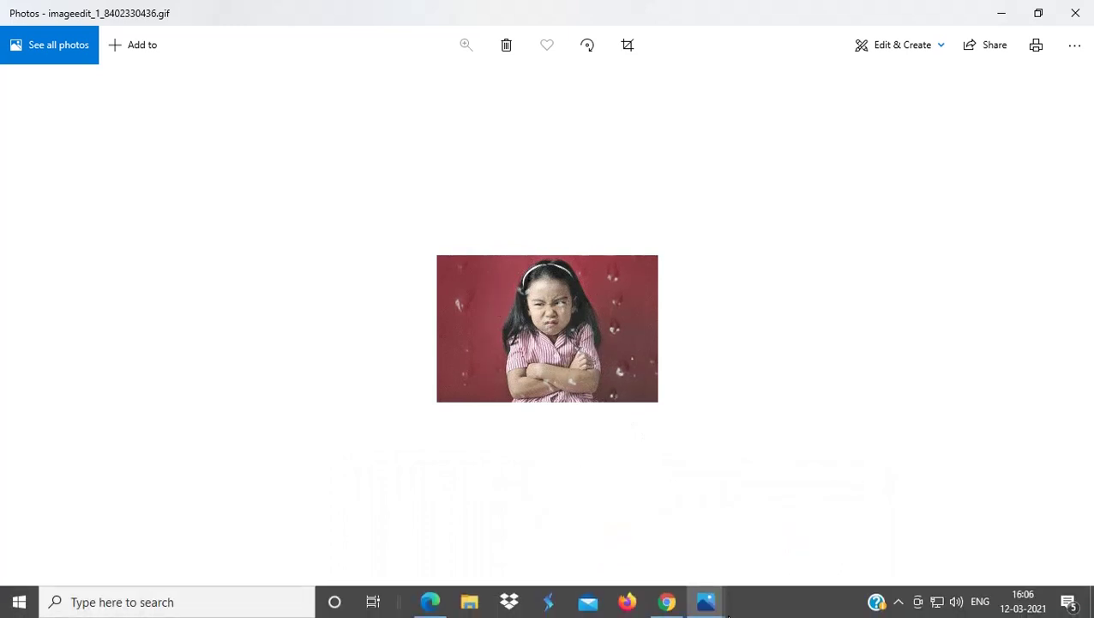
mouse_move(705, 601)
click(657, 545)
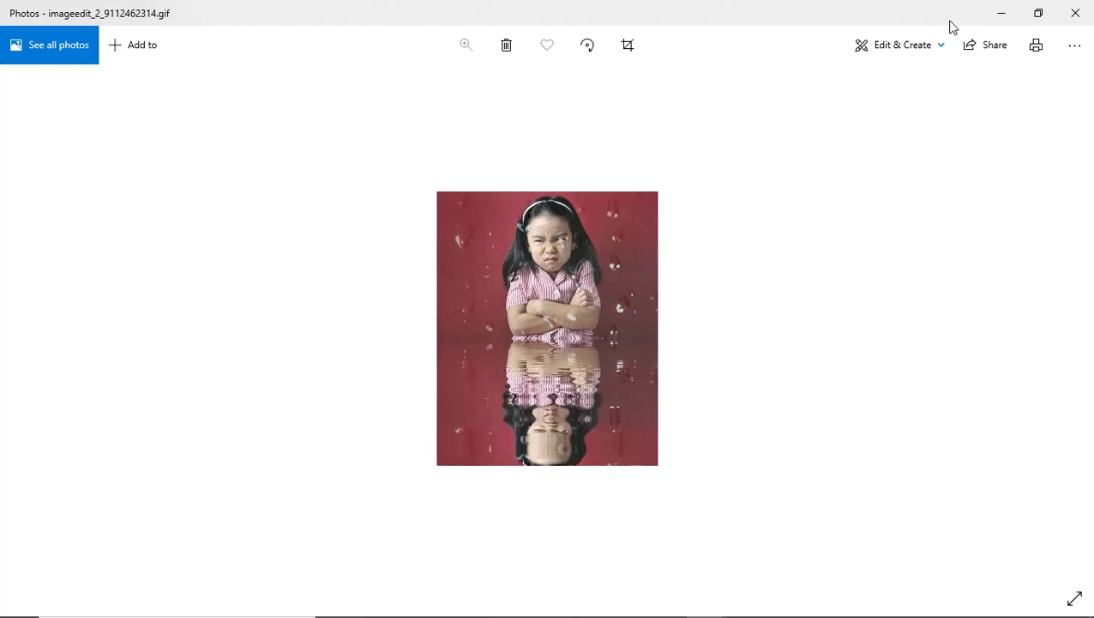
click(1074, 10)
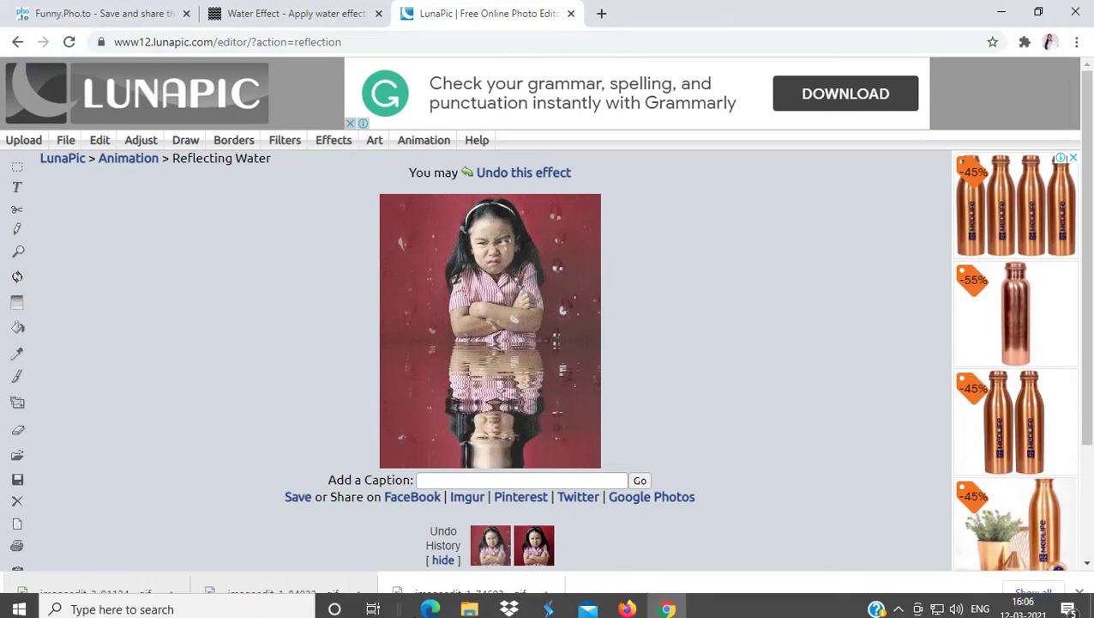
Step: Return to the PDF manual and scroll to the page 98 waterdrop exercise tasks
click(429, 604)
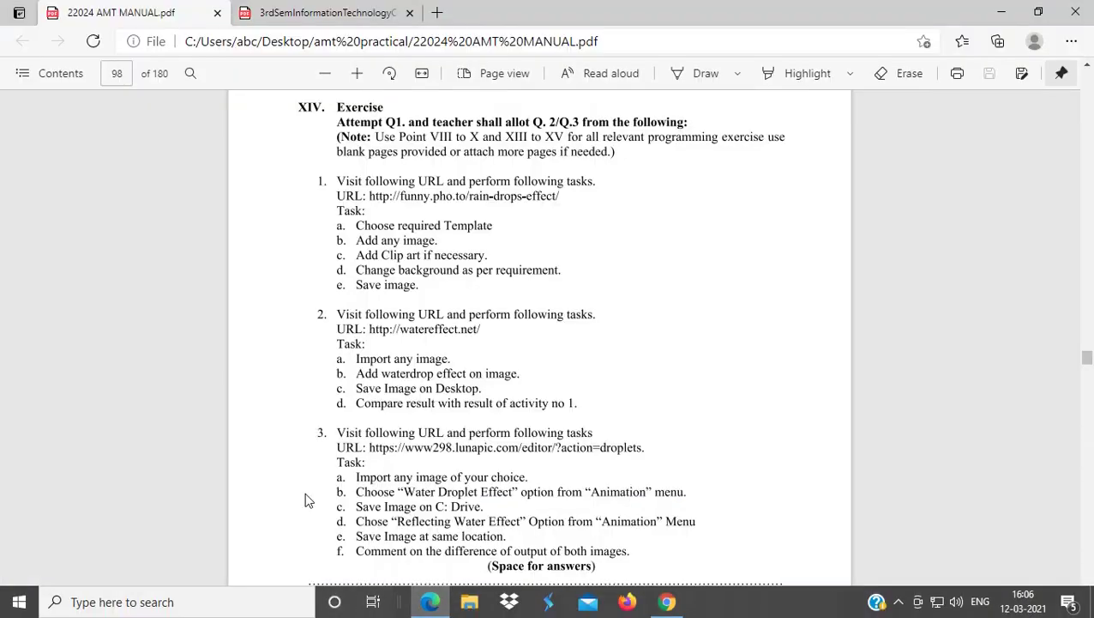
click(1087, 609)
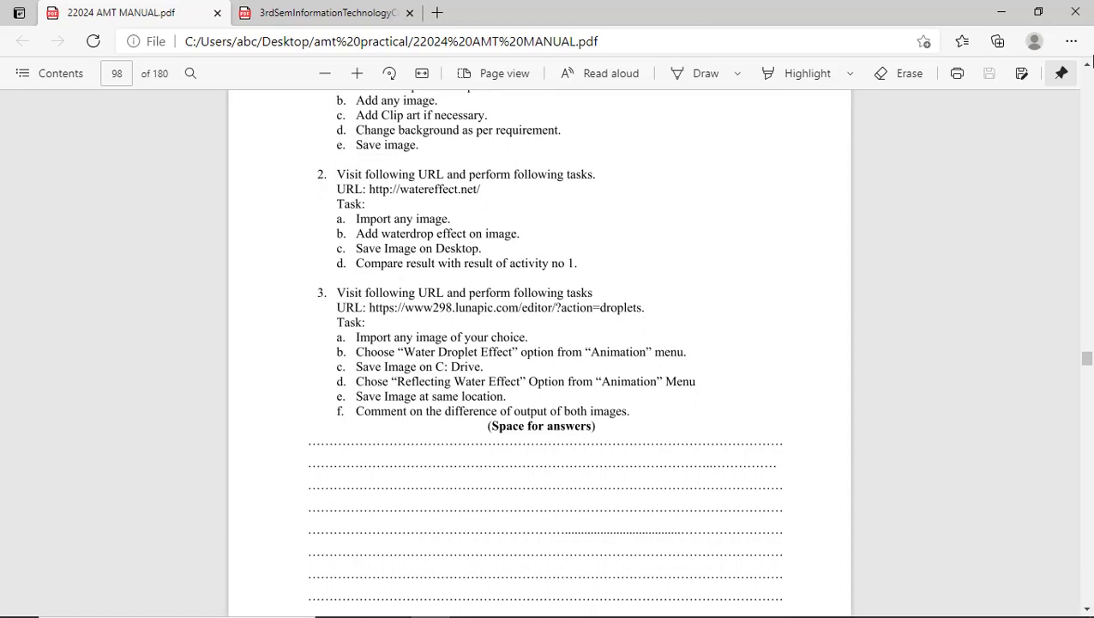
click(1087, 67)
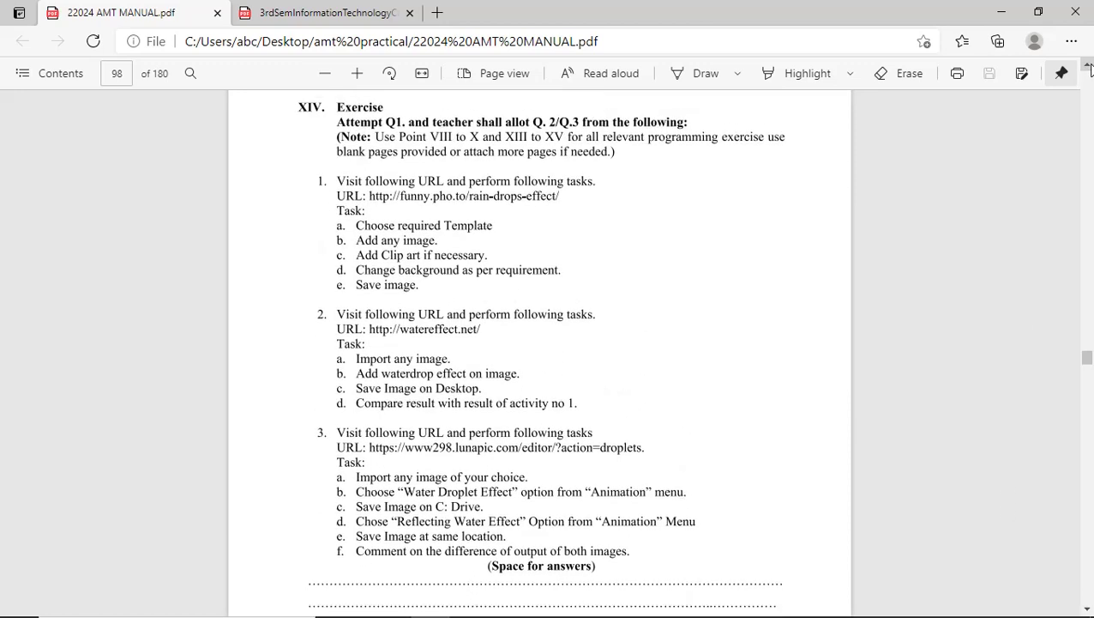
click(1088, 67)
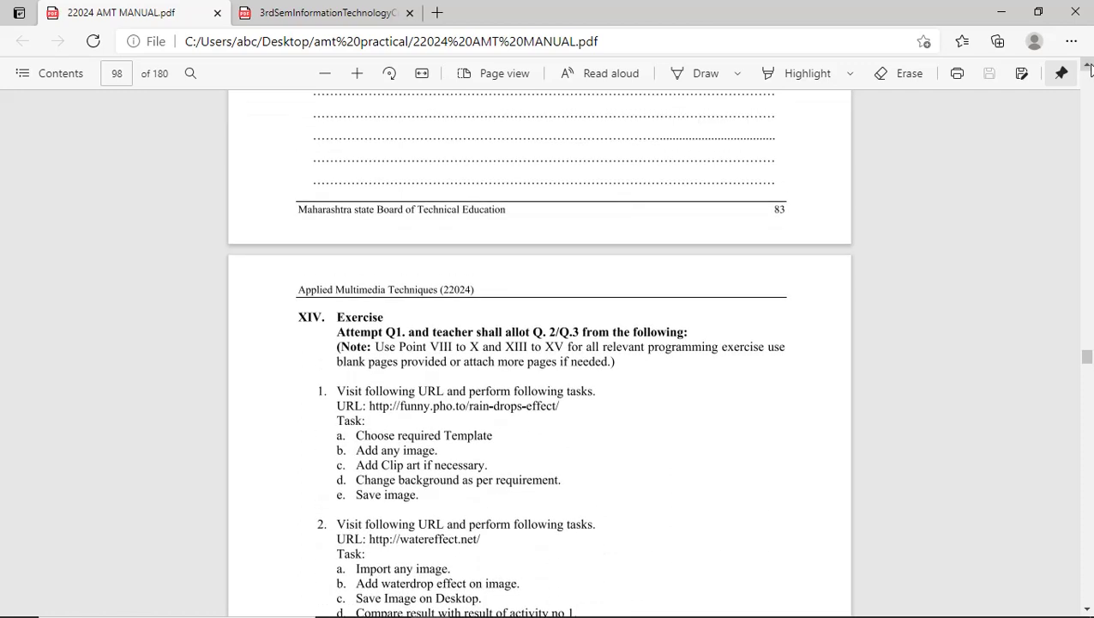